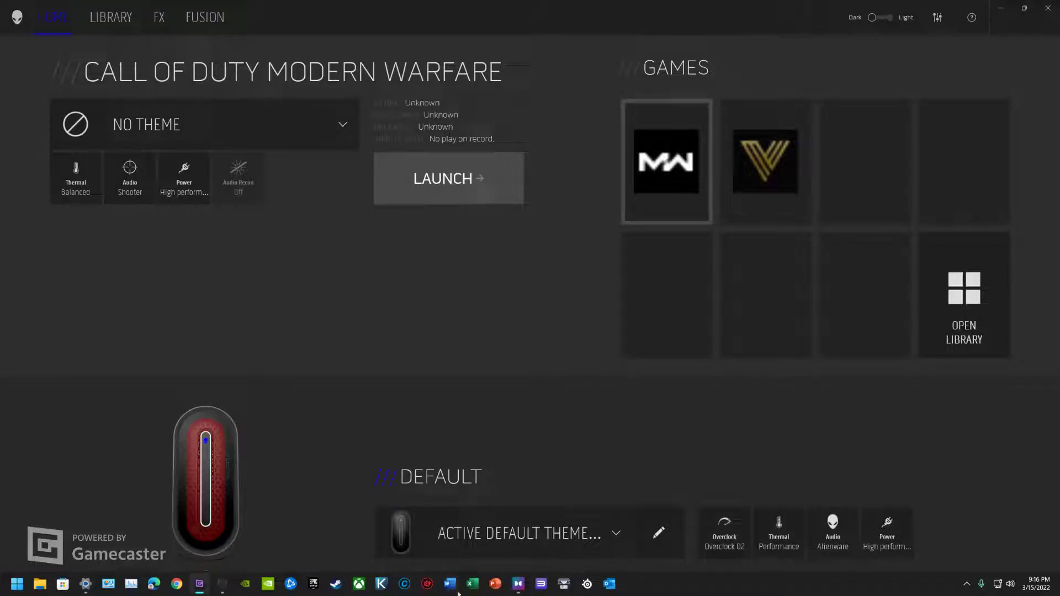
Bring the Alienware Command Center window to the front from its taskbar preview.
mouse_move(215, 582)
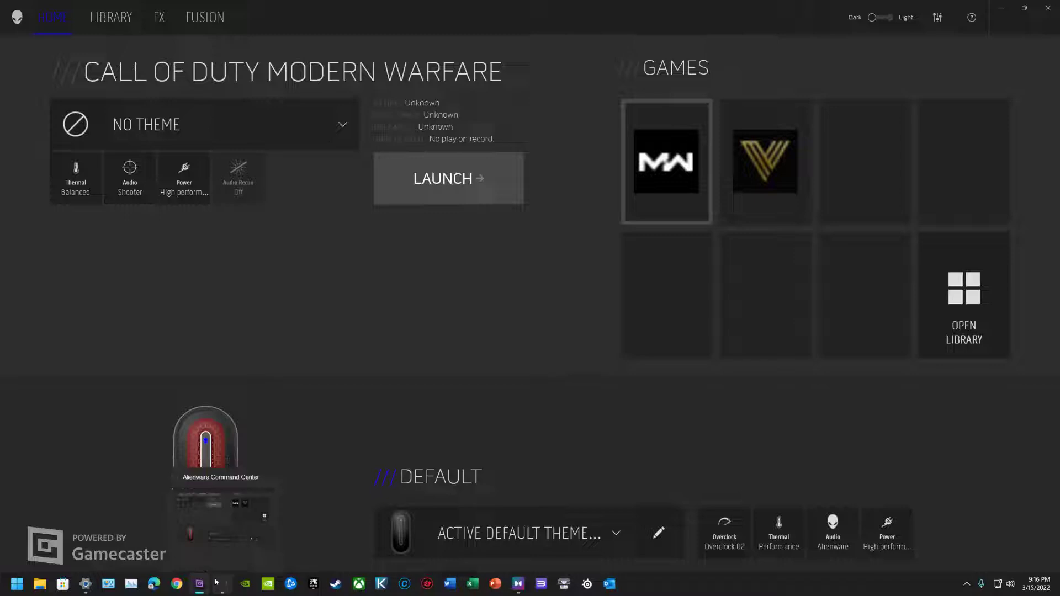
left_click(215, 582)
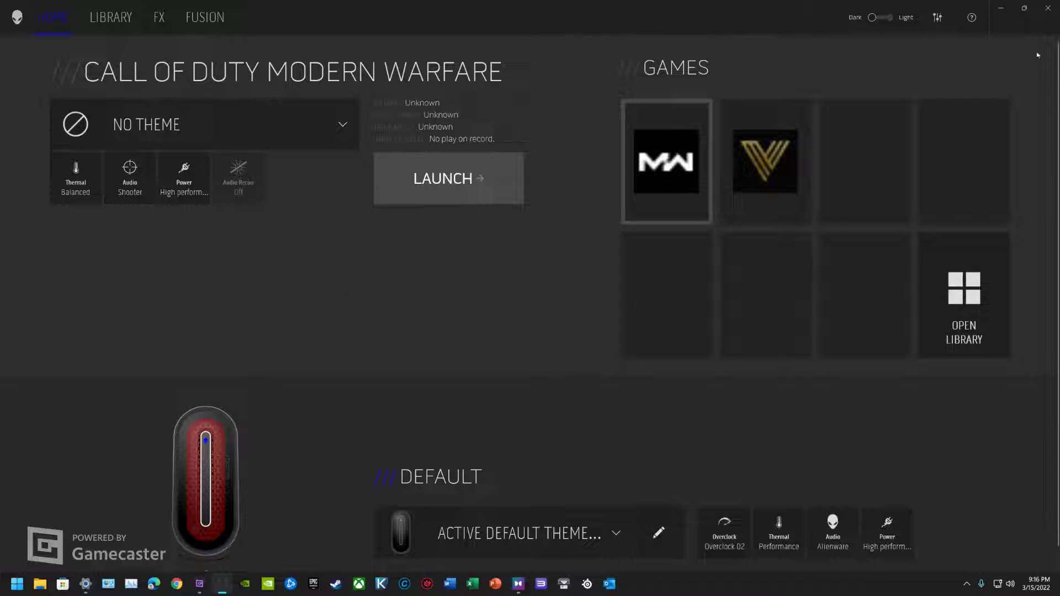
Close Alienware Command Center and relaunch it from the taskbar.
left_click(1046, 15)
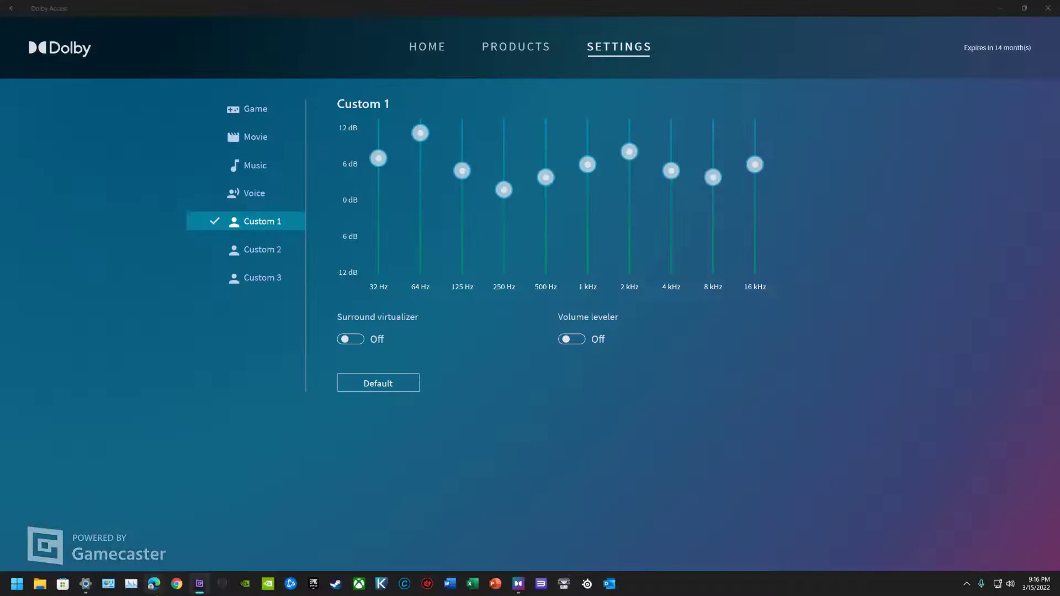
left_click(222, 583)
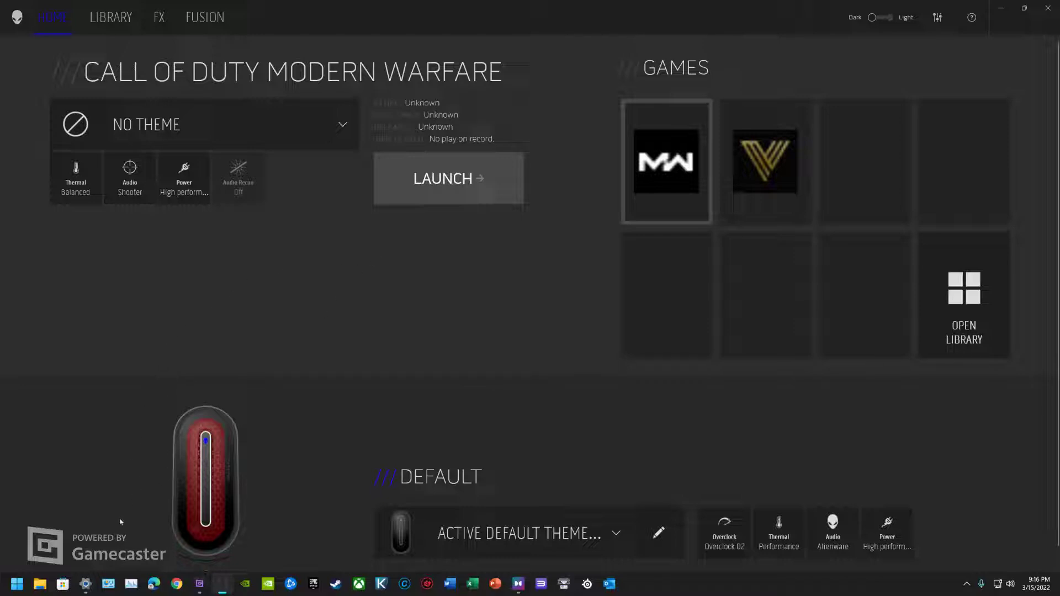
left_click(128, 584)
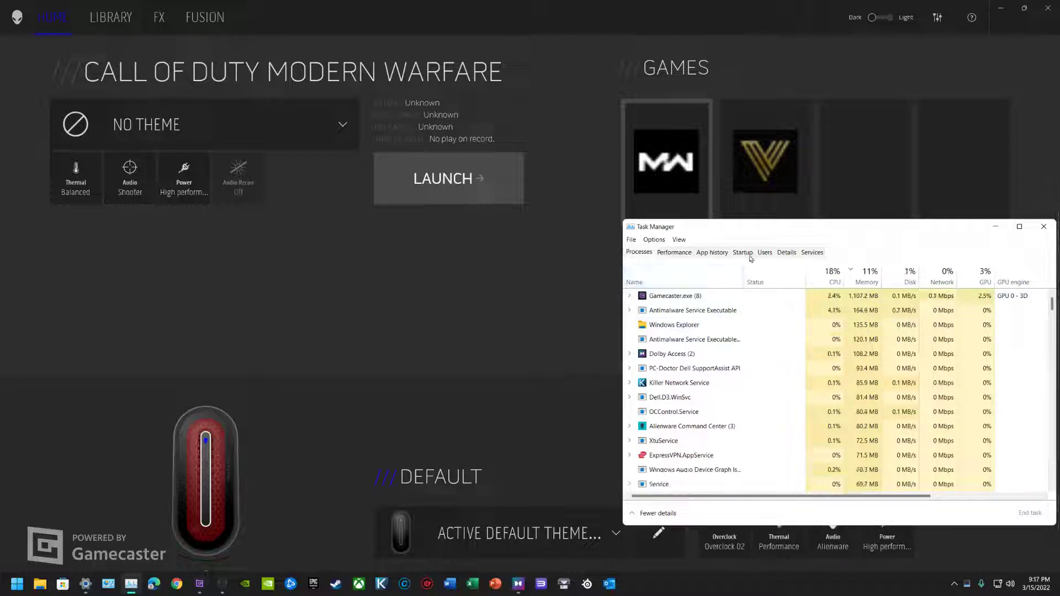
Compare the Processes list sorted by CPU with the Services list, ending on Services.
left_click(811, 253)
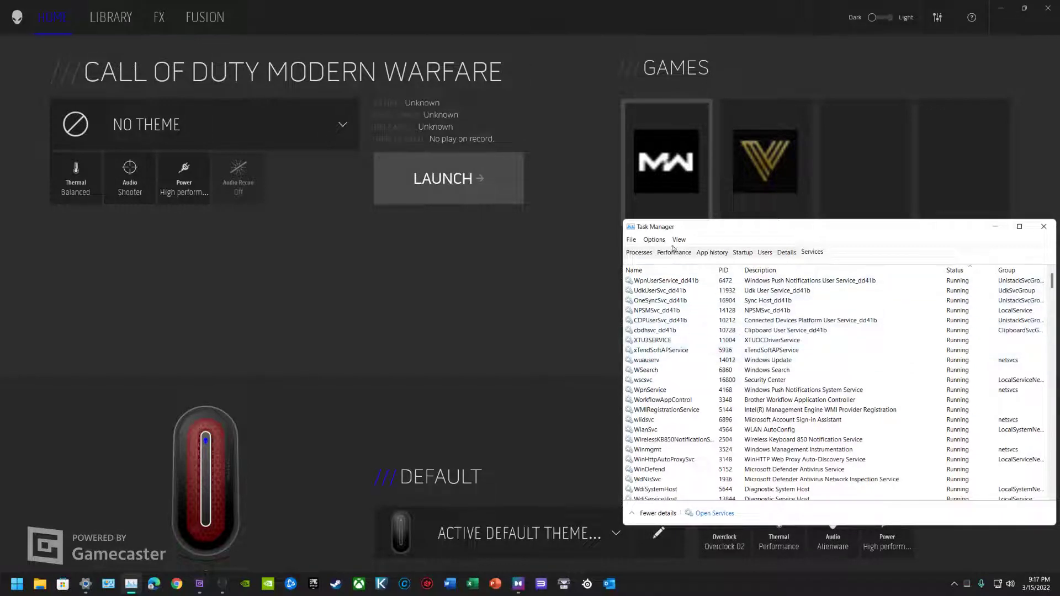
left_click(638, 253)
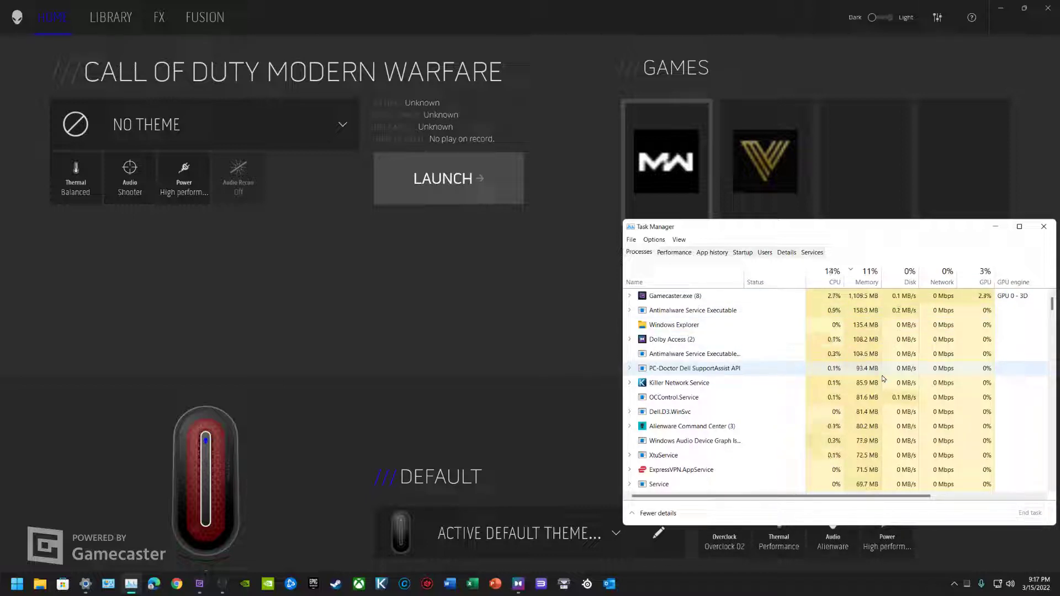
left_click(831, 281)
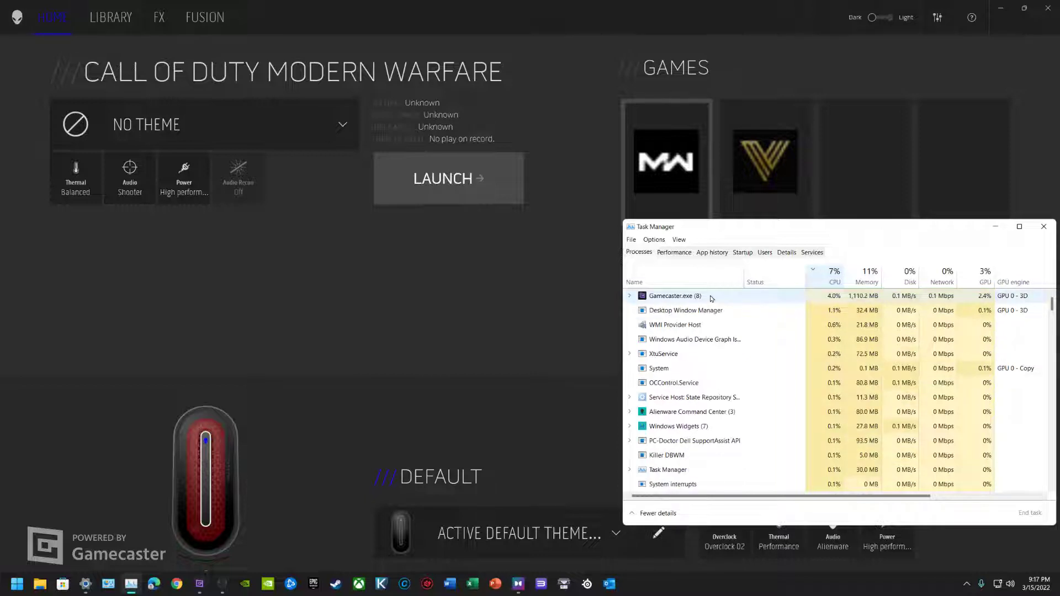
left_click(812, 251)
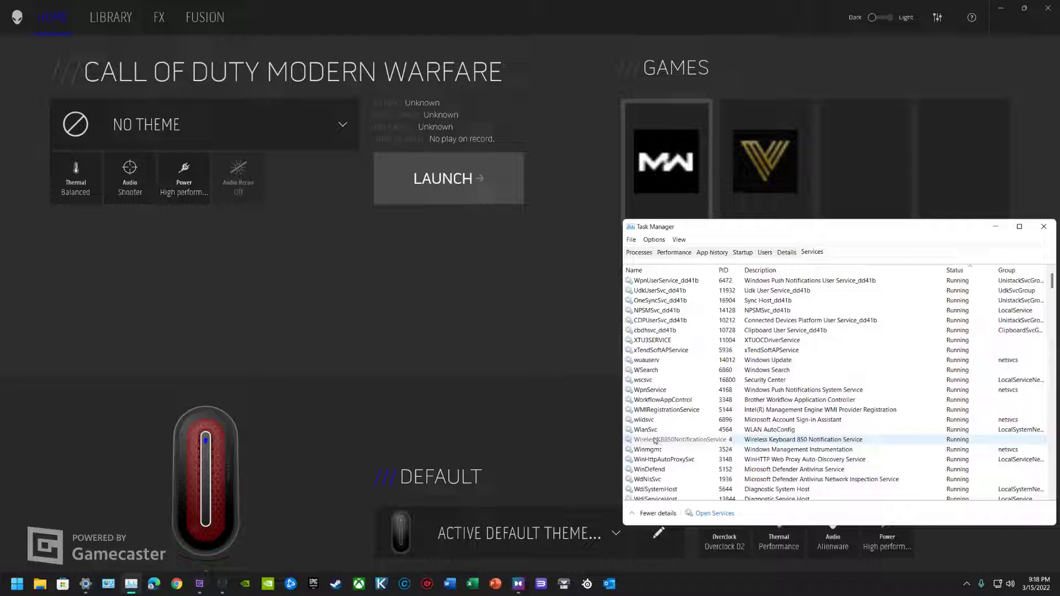
left_click(638, 253)
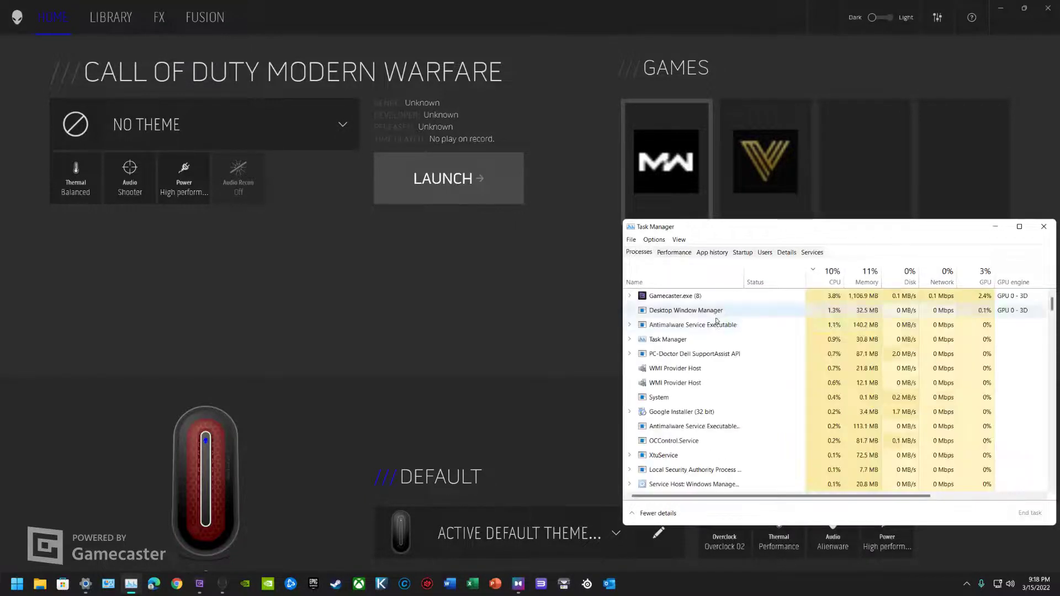
left_click(811, 252)
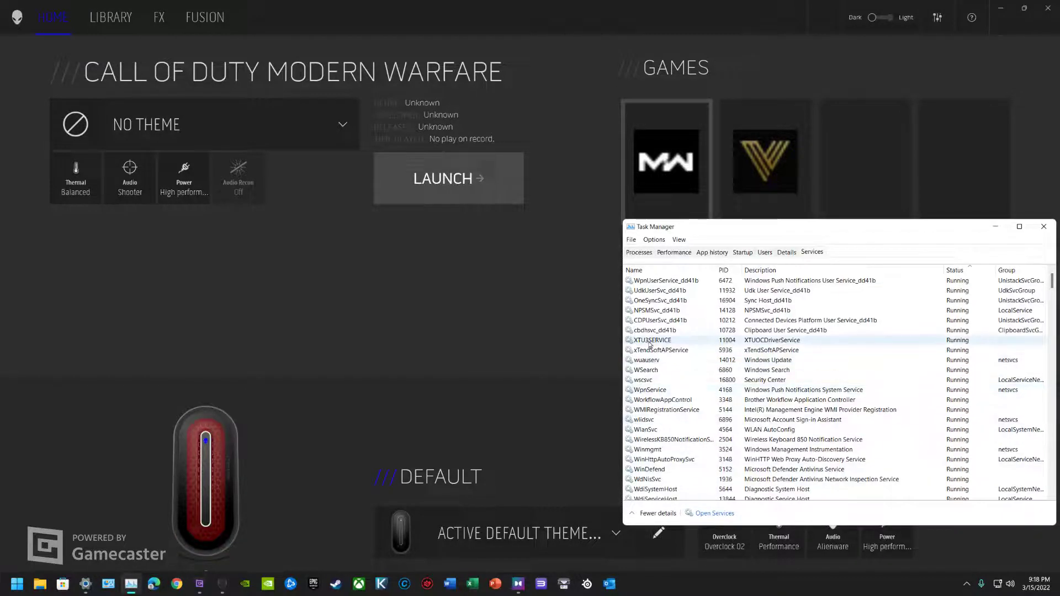
Jump from XTU3SERVICE to XtuService.exe in Details and review its Compatibility properties.
right_click(651, 342)
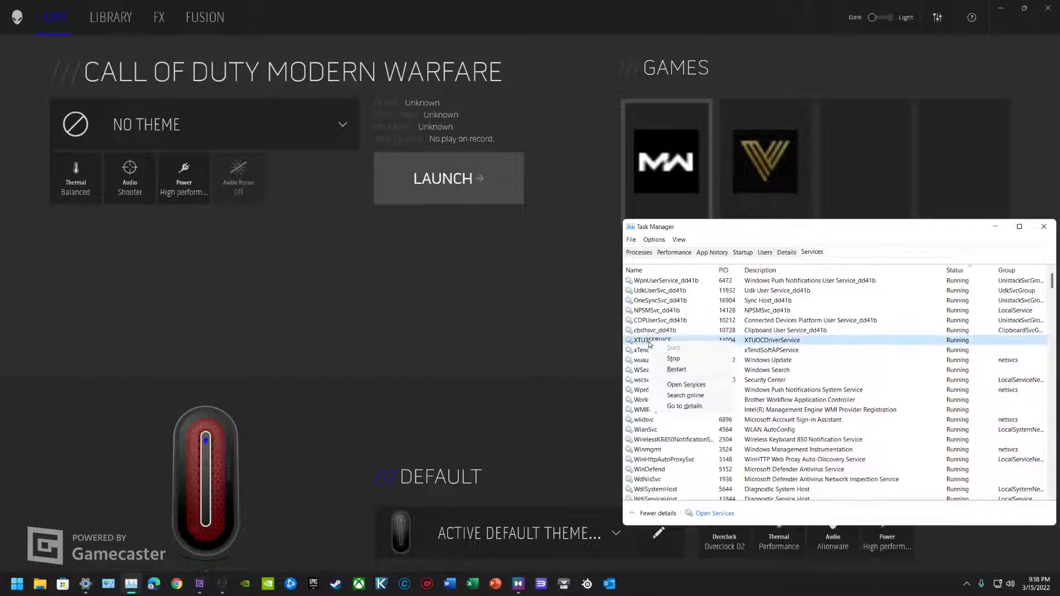
left_click(694, 406)
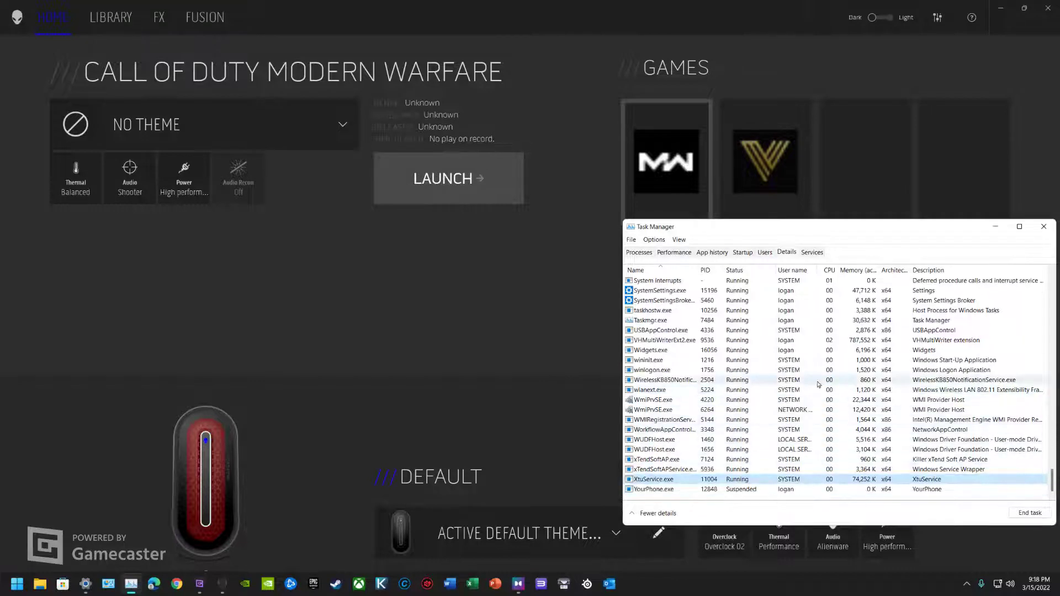
right_click(674, 479)
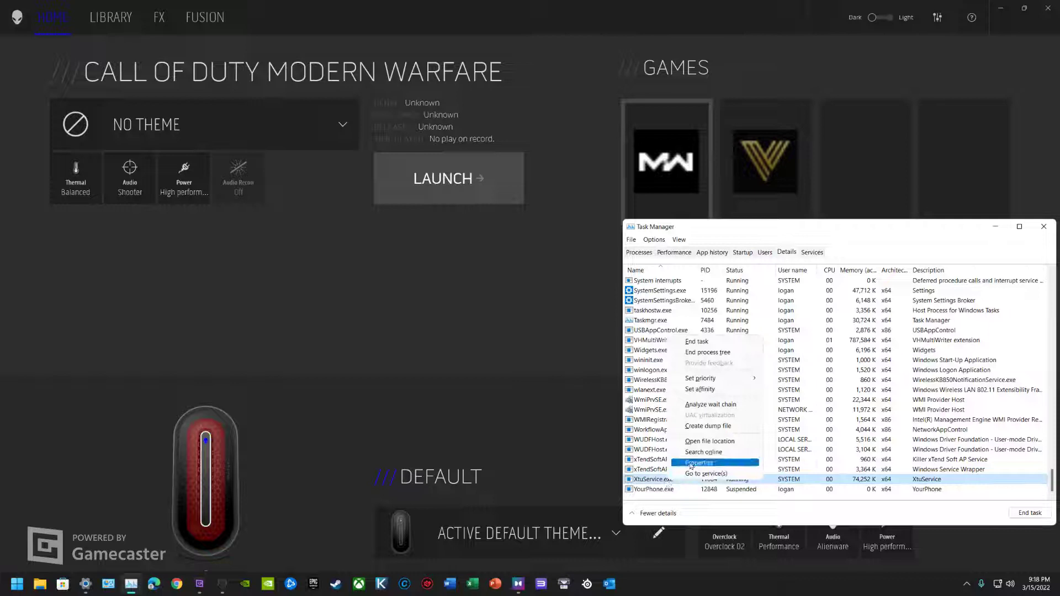
left_click(697, 462)
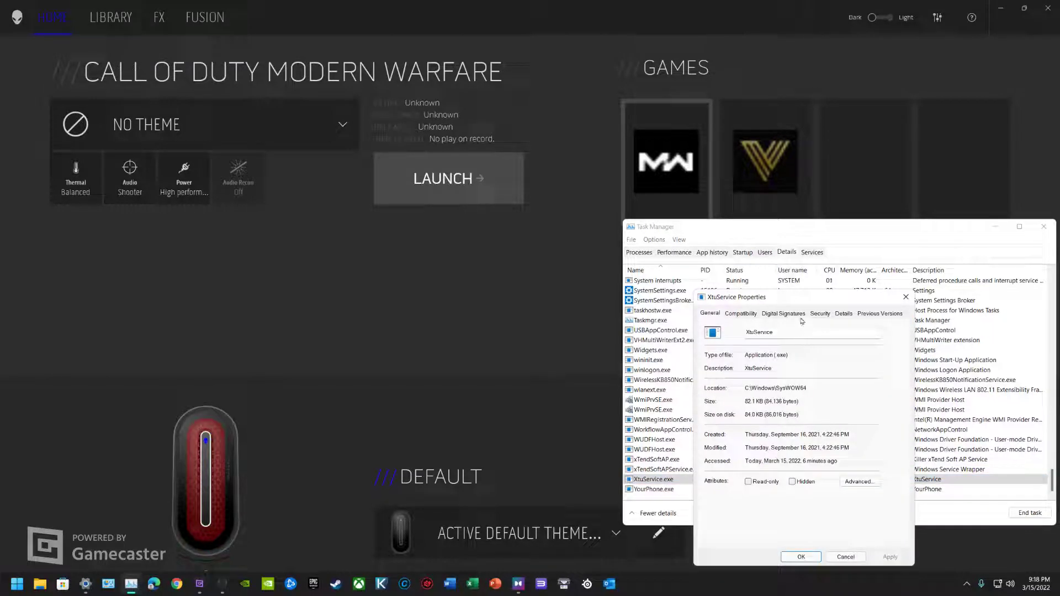
left_click(729, 314)
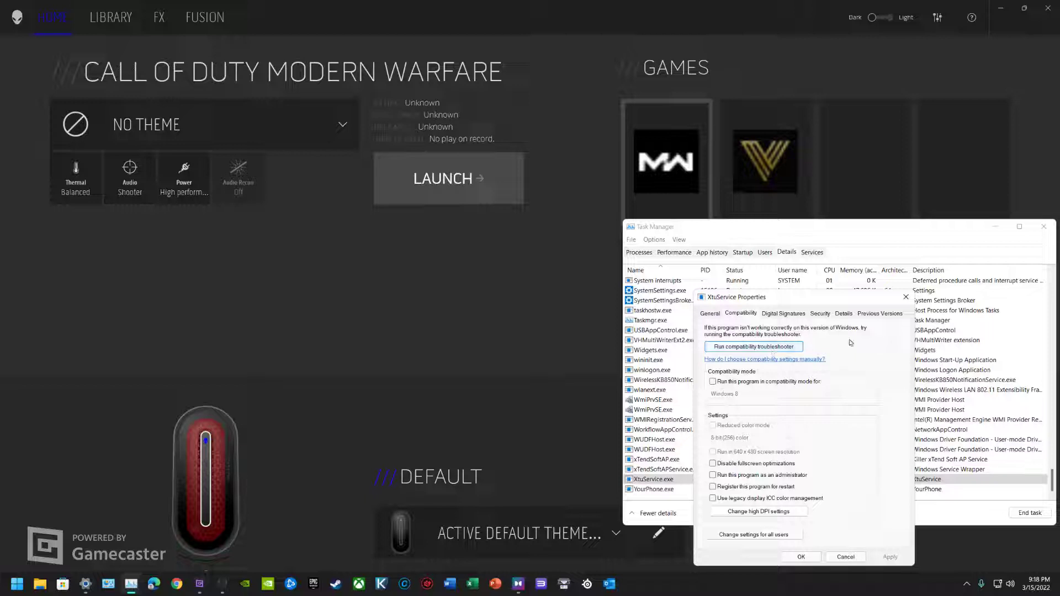
left_click(906, 297)
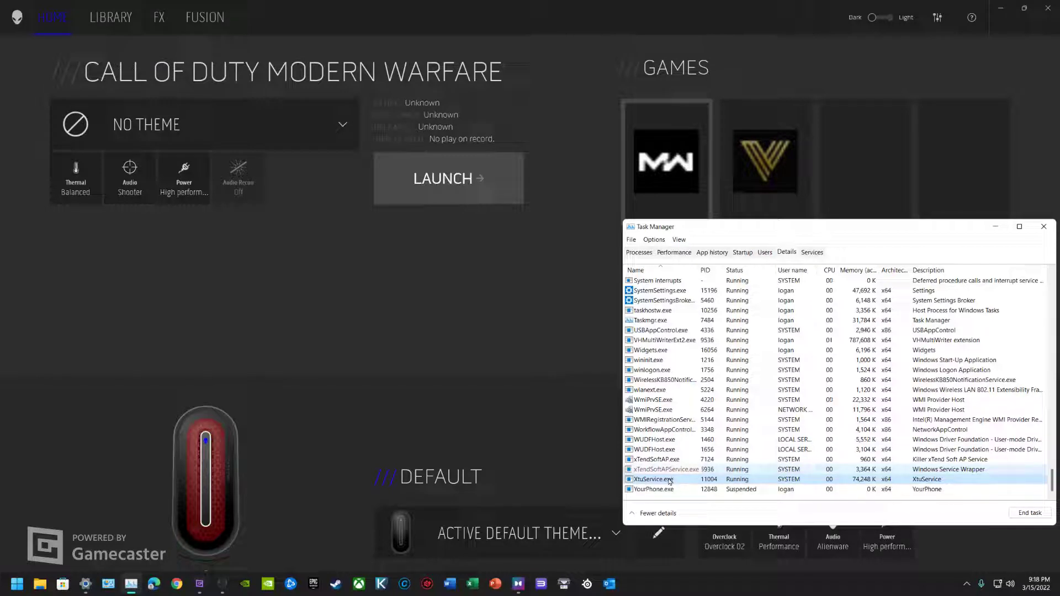
Restore Task Manager and go from XtuService.exe to its XTU3SERVICE service entry.
left_click(22, 578)
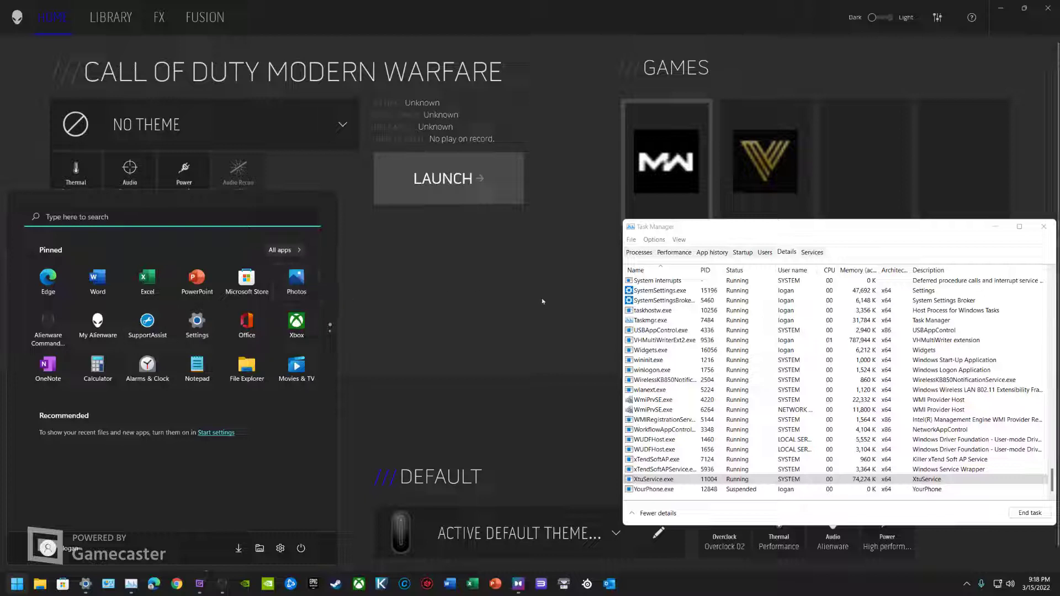
left_click(526, 312)
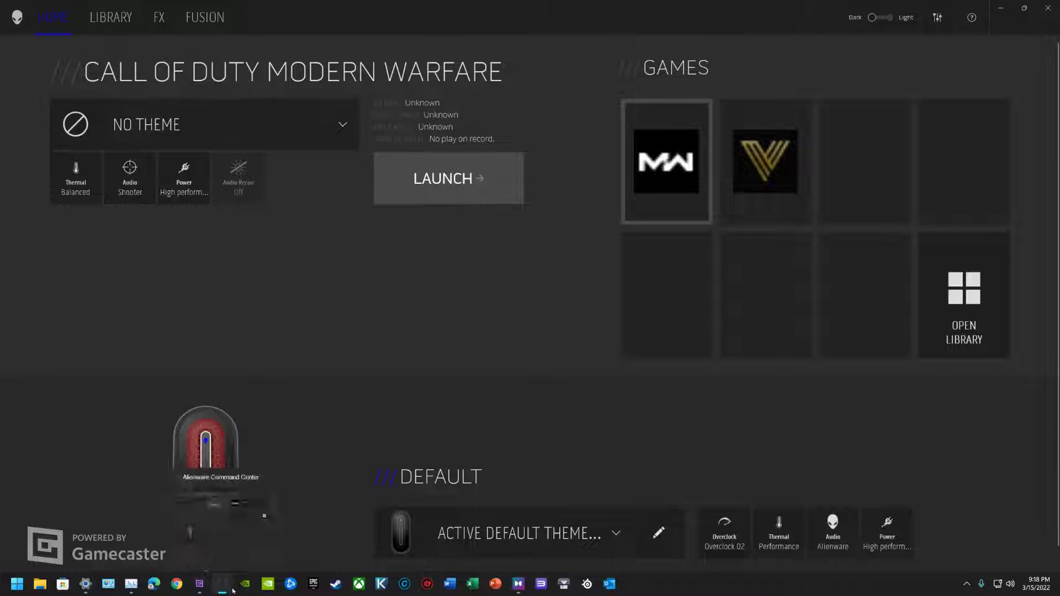
left_click(131, 584)
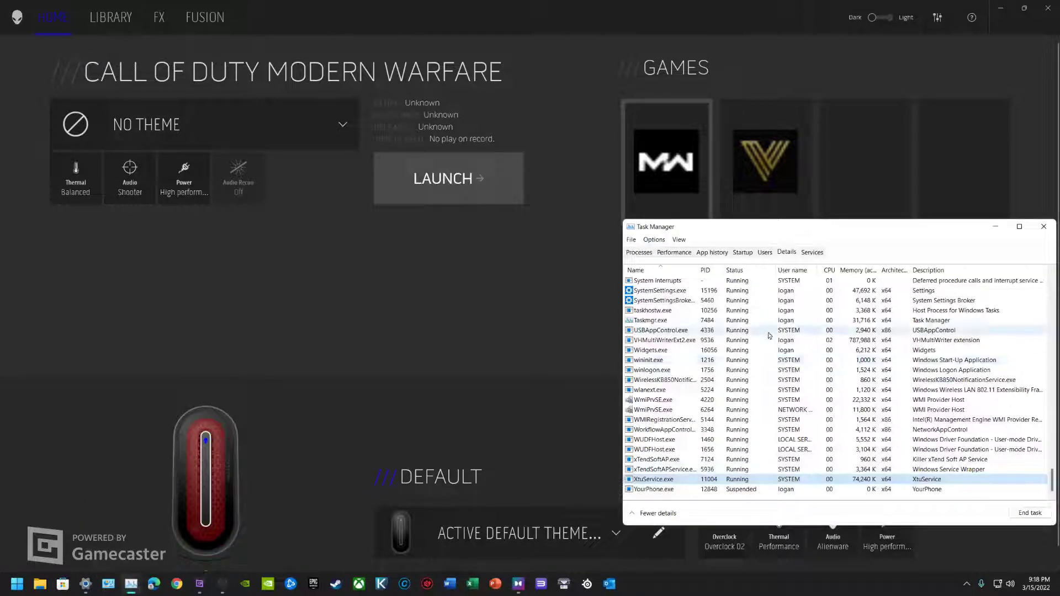
right_click(662, 478)
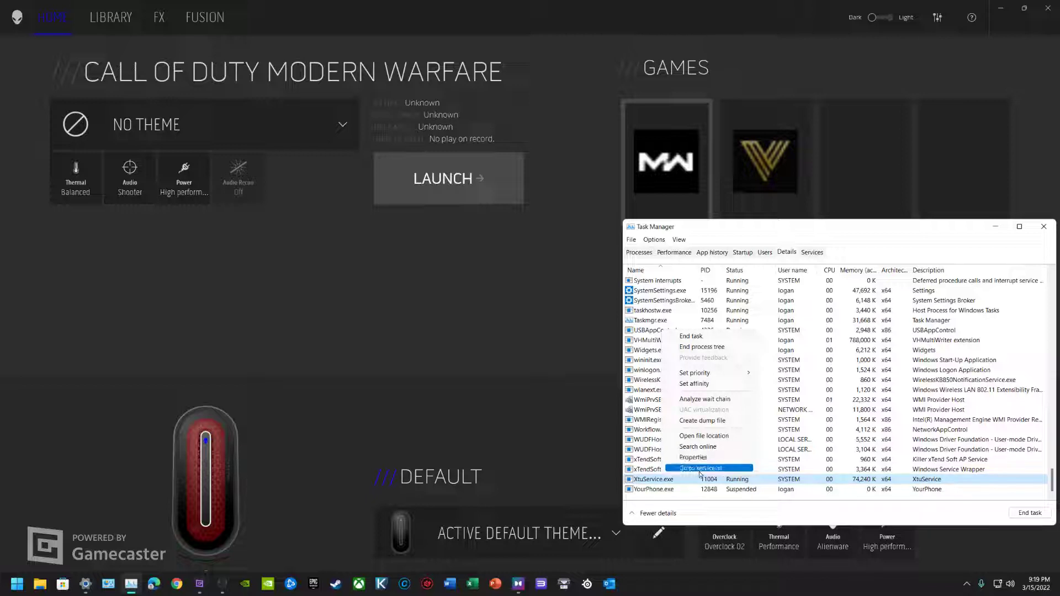
left_click(697, 470)
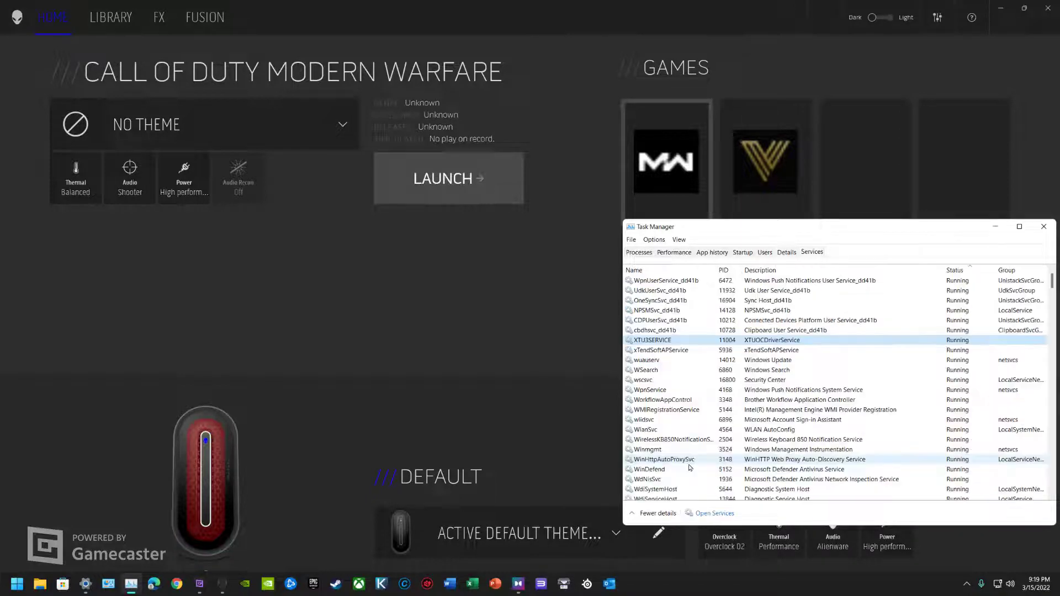
Open the Services console from Task Manager and scroll down to XTUOCDriverService.
left_click(707, 515)
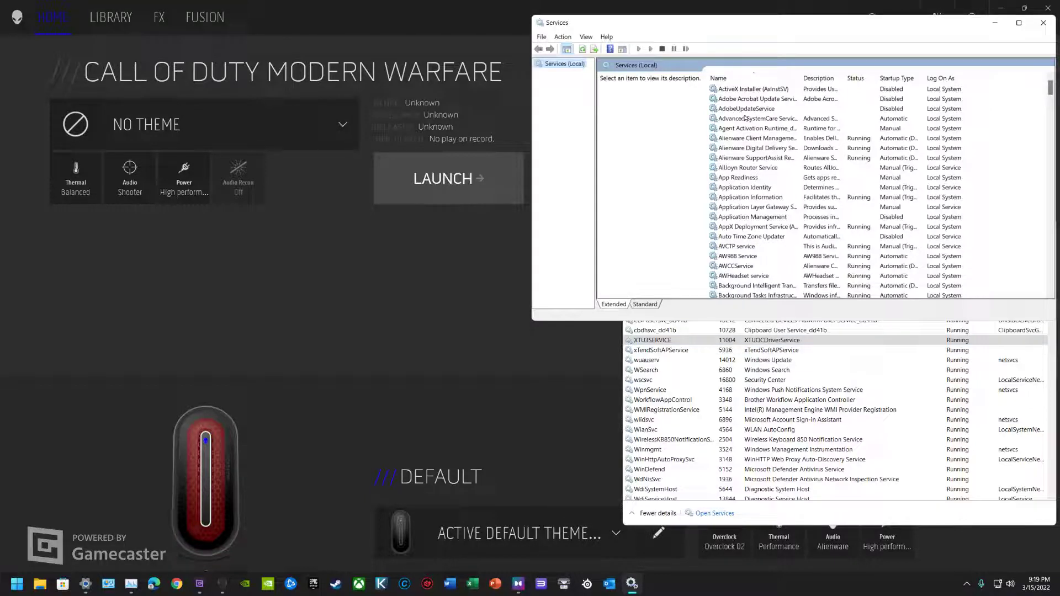
scroll(767, 176, "down", 8)
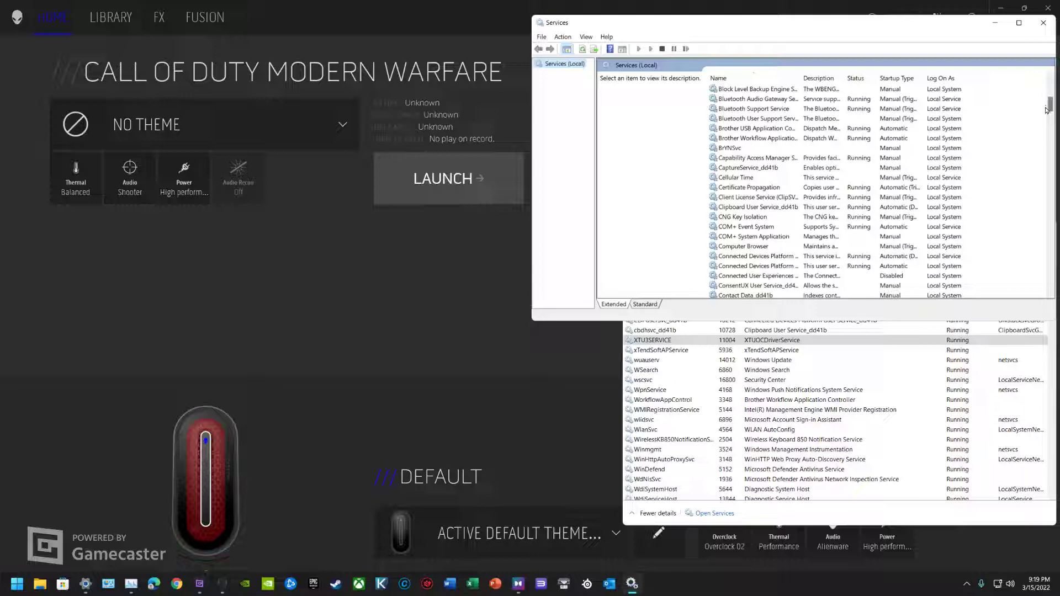
left_click_drag(1051, 104, 1037, 284)
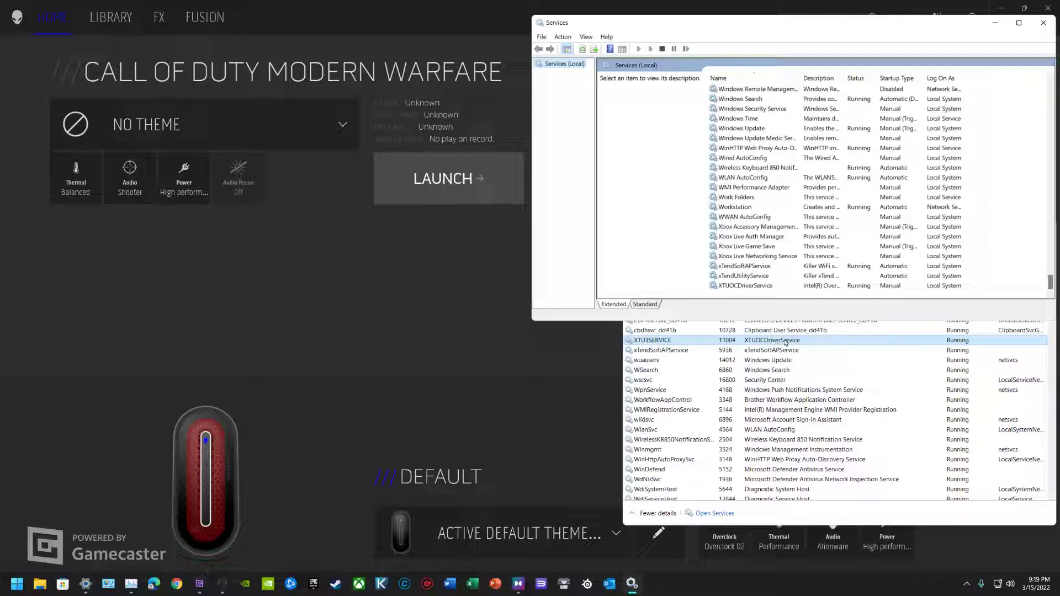
Review XTUOCDriverService's startup type options, then close its properties and the Services console.
right_click(740, 286)
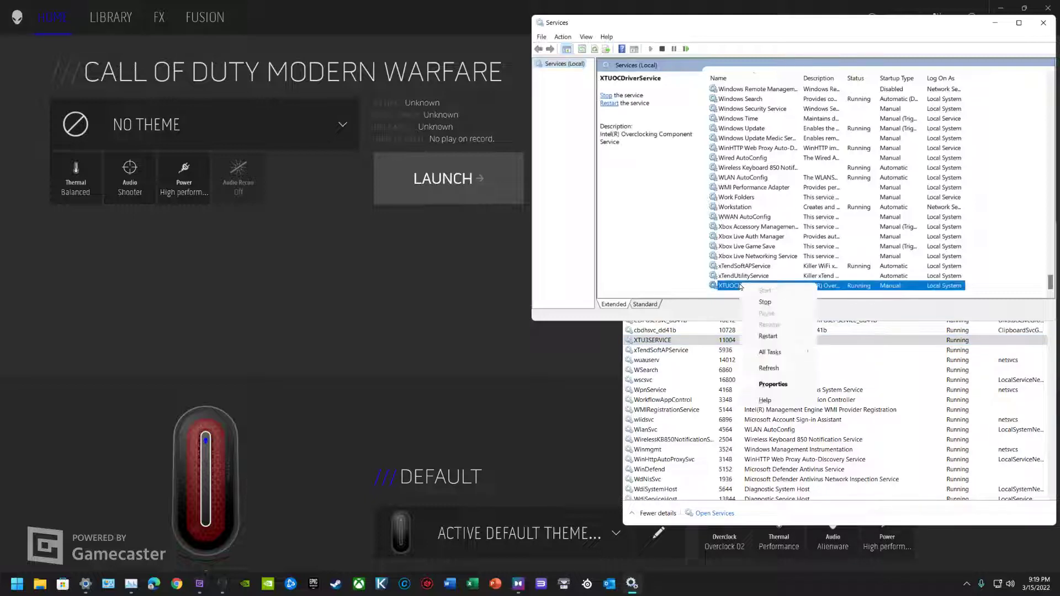
left_click(778, 384)
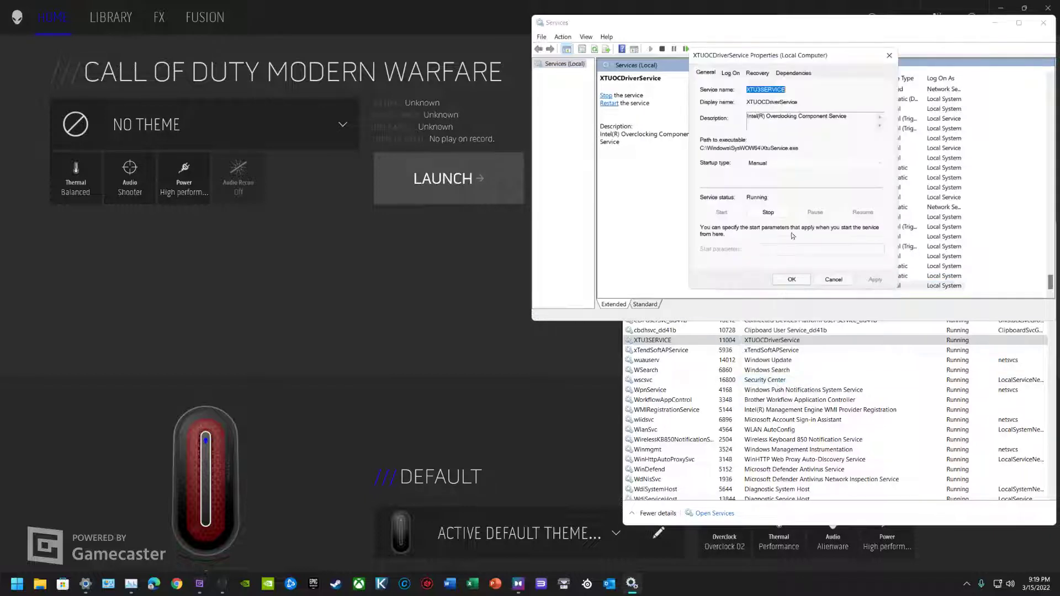
left_click(771, 163)
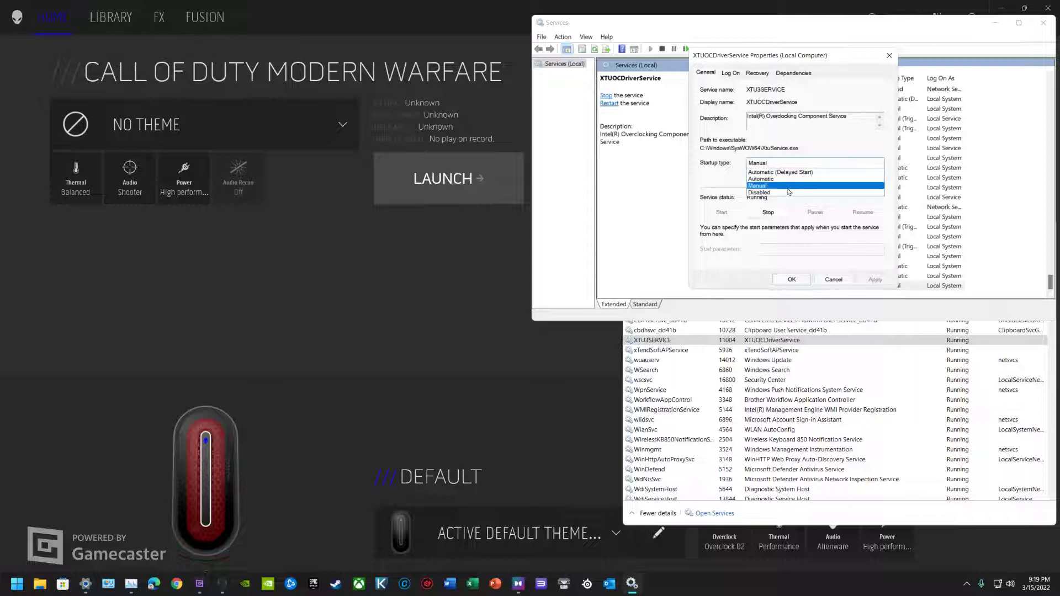
left_click(722, 191)
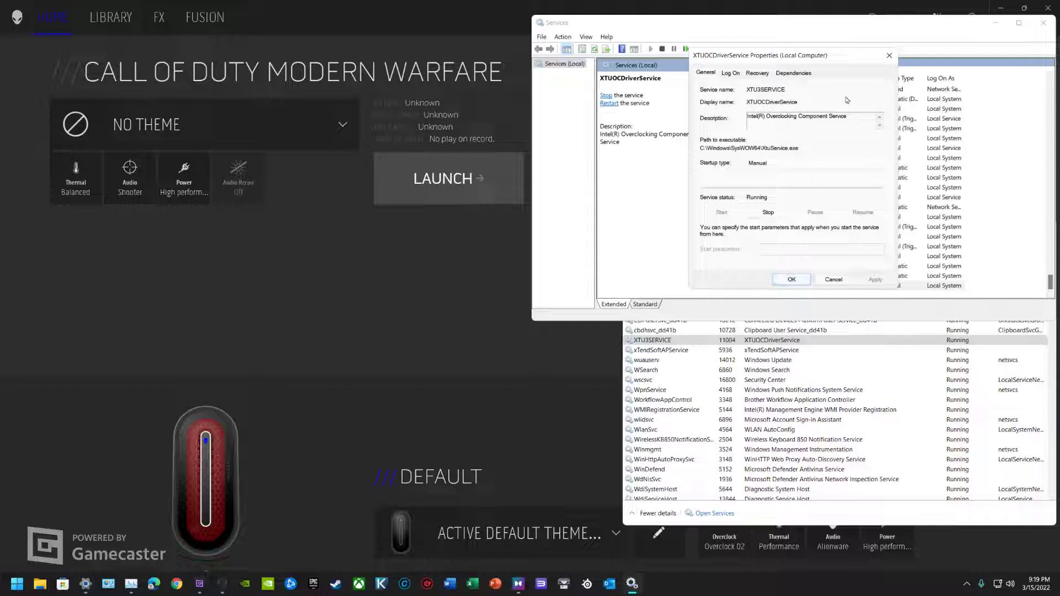
left_click(889, 55)
left_click(1044, 24)
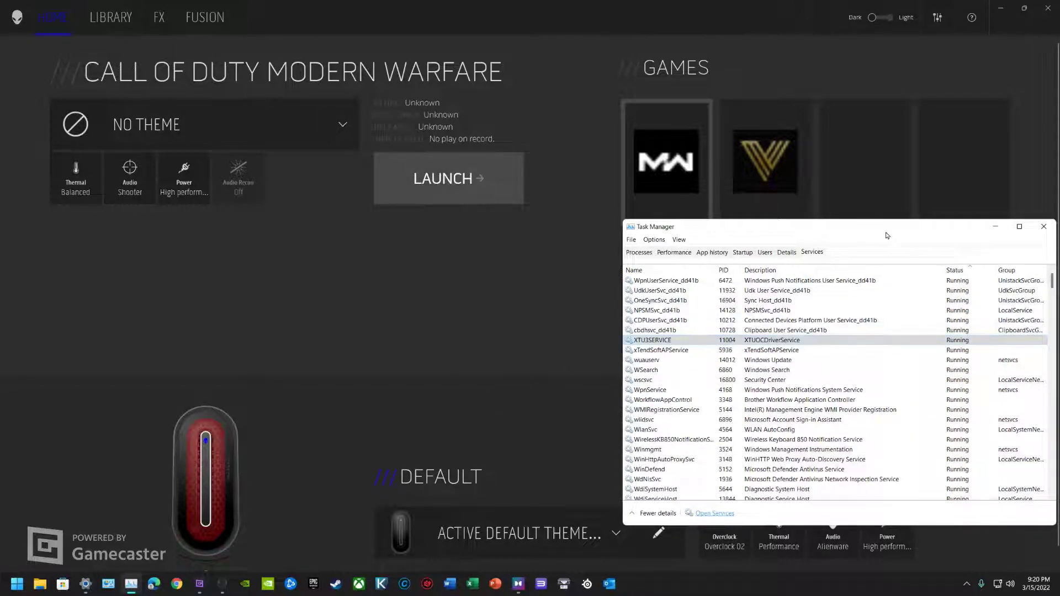
Center Task Manager and scroll its Processes list down to PC-Doctor Dell SupportAssist API.
left_click_drag(886, 235, 609, 237)
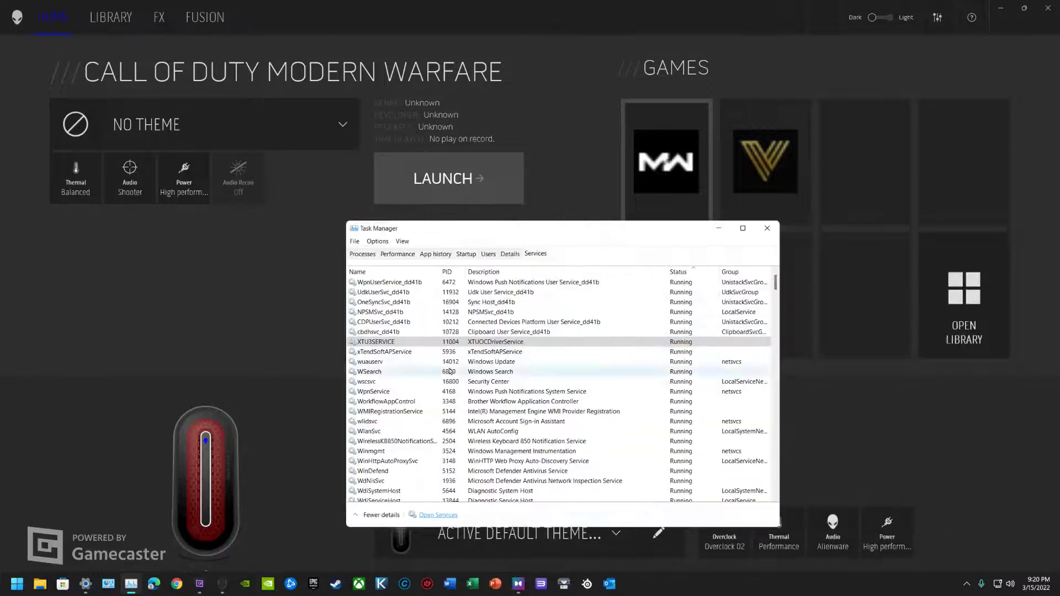
left_click(362, 254)
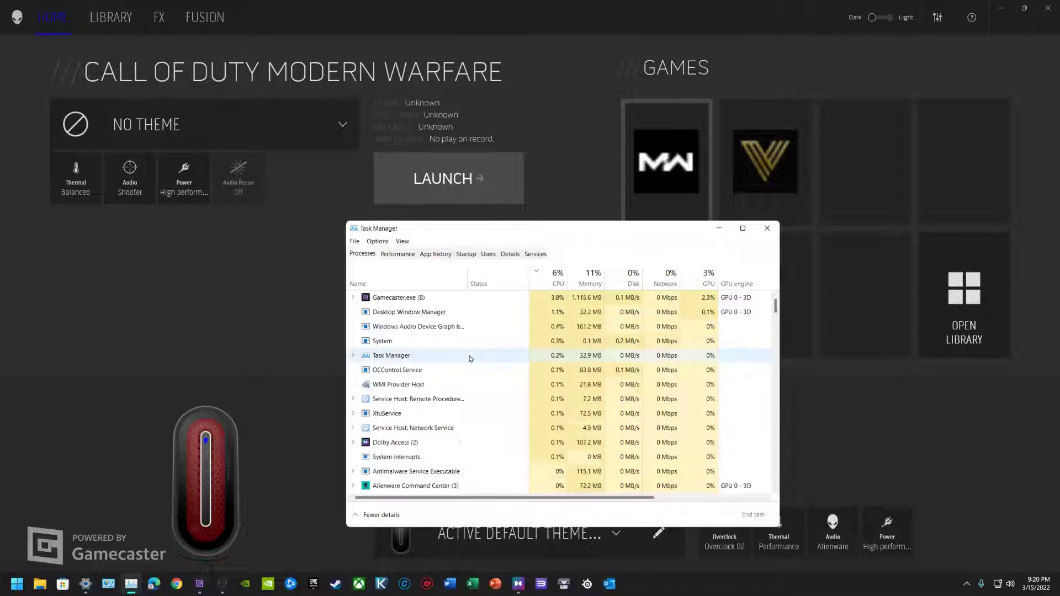
scroll(472, 361, "down", 1)
scroll(473, 379, "down", 1)
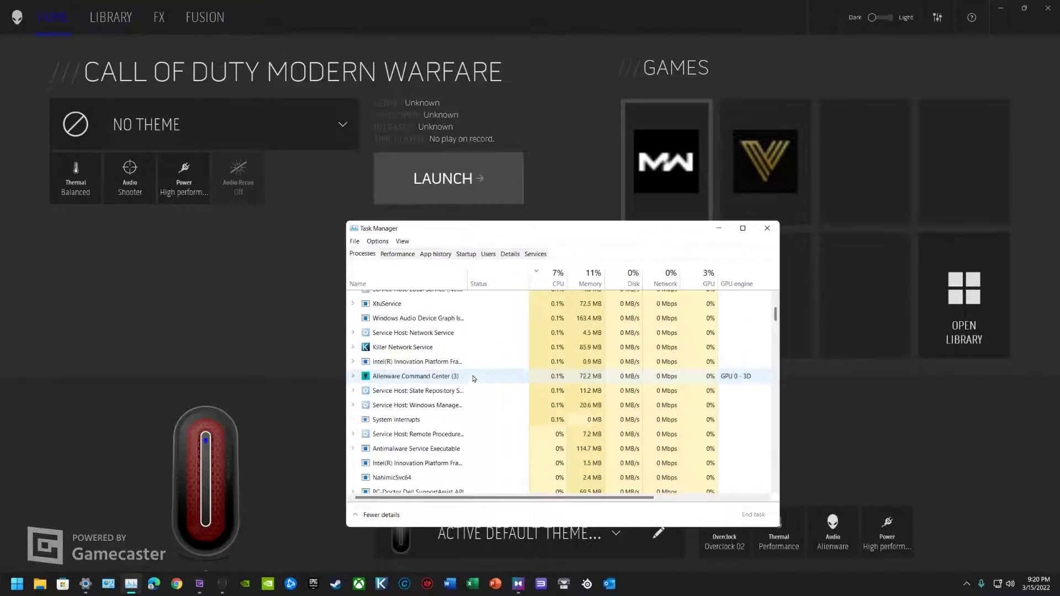
scroll(473, 379, "down", 1)
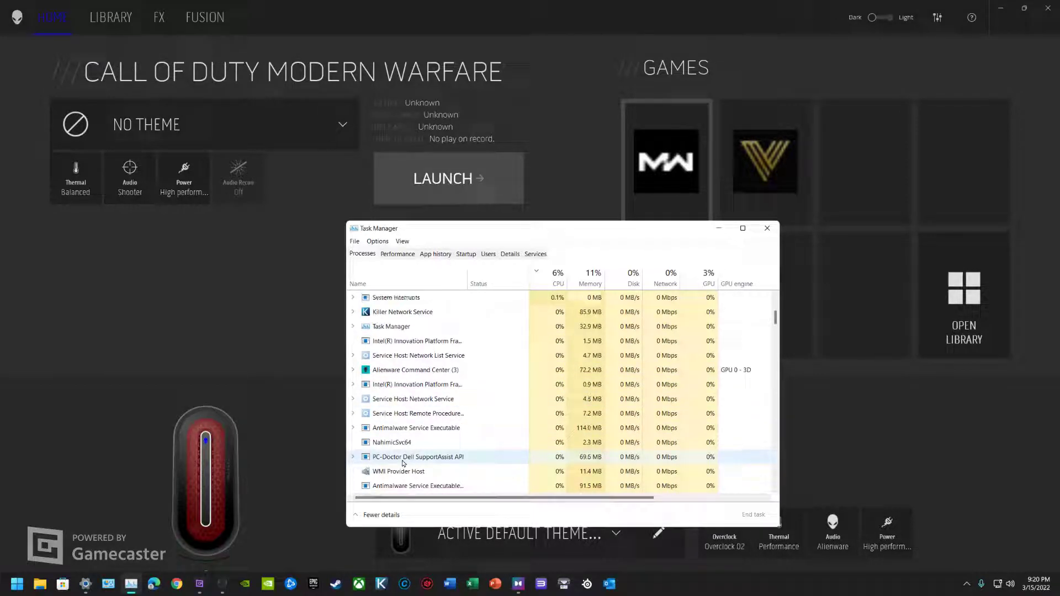
Inspect the PC-Doctor Dell SupportAssist API process's file properties, then close them.
right_click(403, 463)
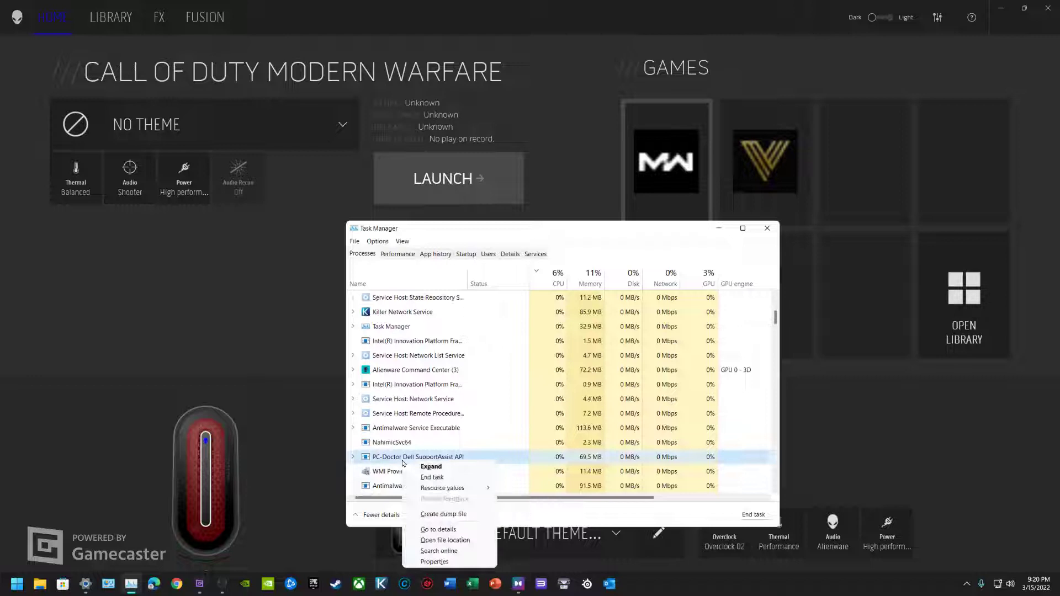
left_click(462, 568)
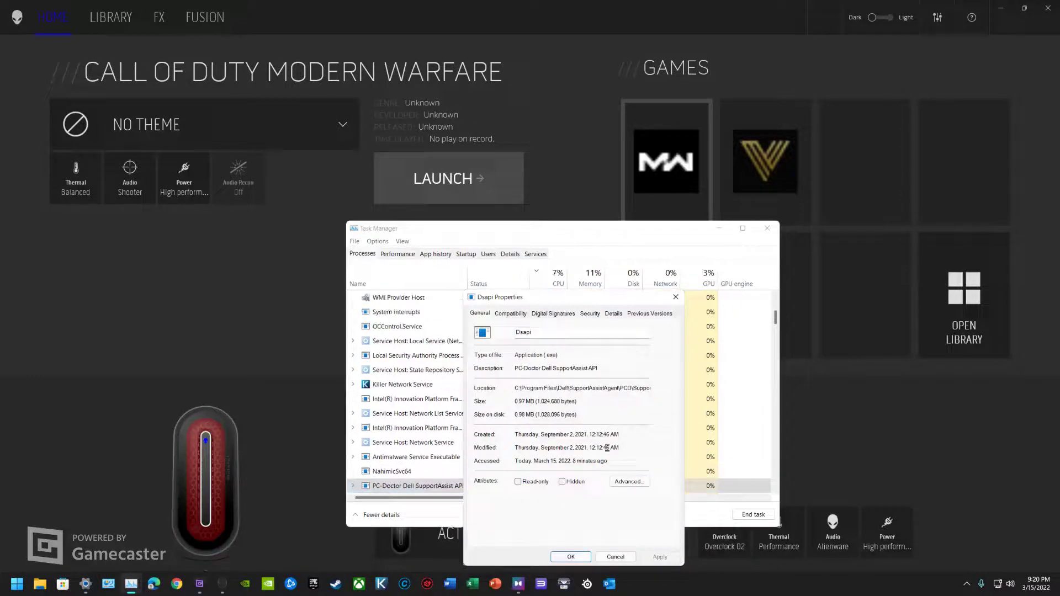
left_click(676, 297)
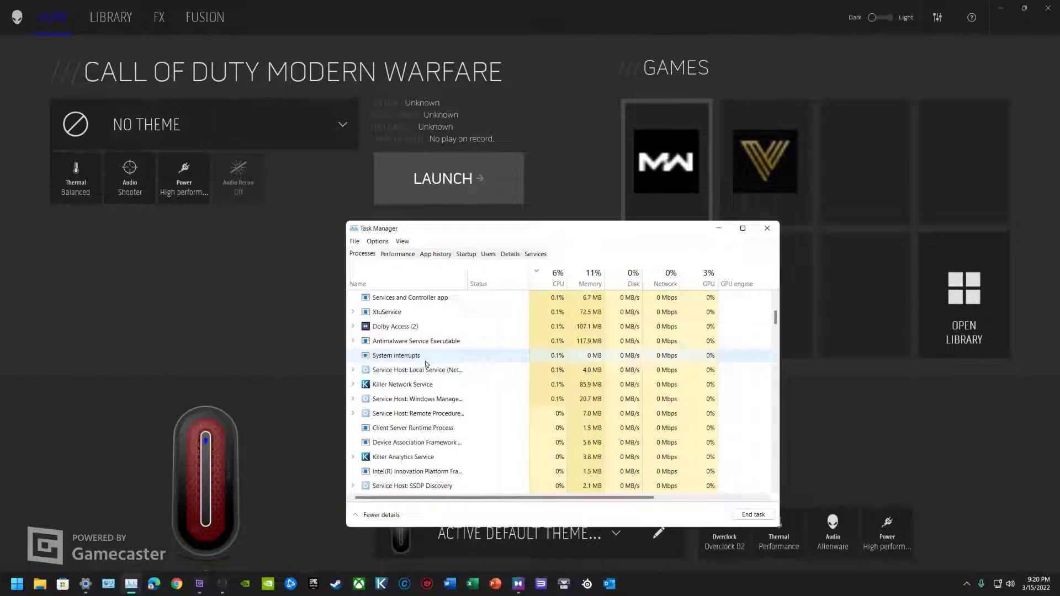
Sort the services by Description and locate SupportAssistAgent (Dell SupportAssist, PID 16704).
left_click(528, 254)
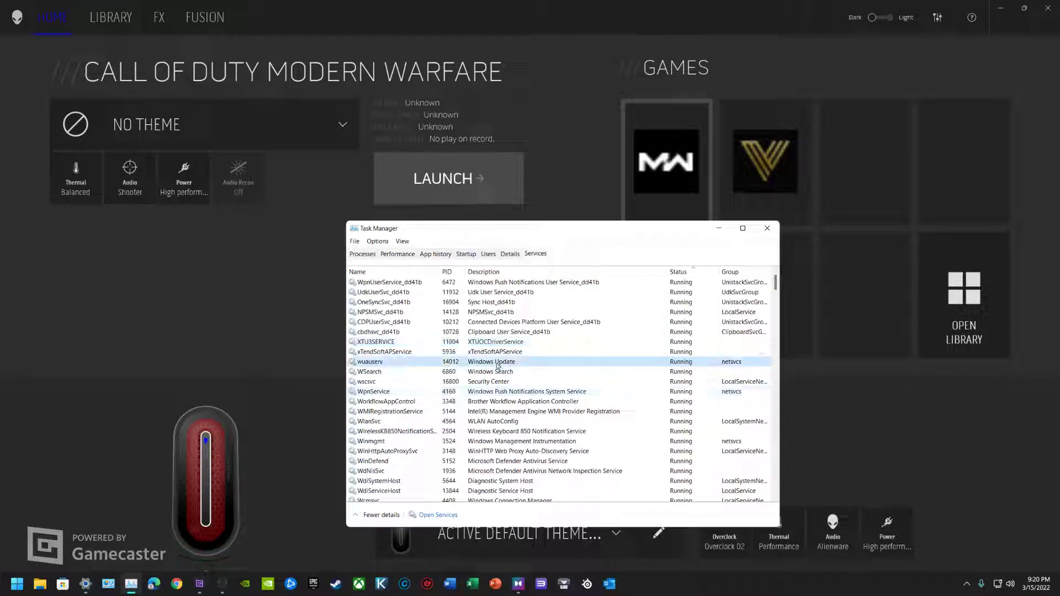
scroll(497, 364, "down", 20)
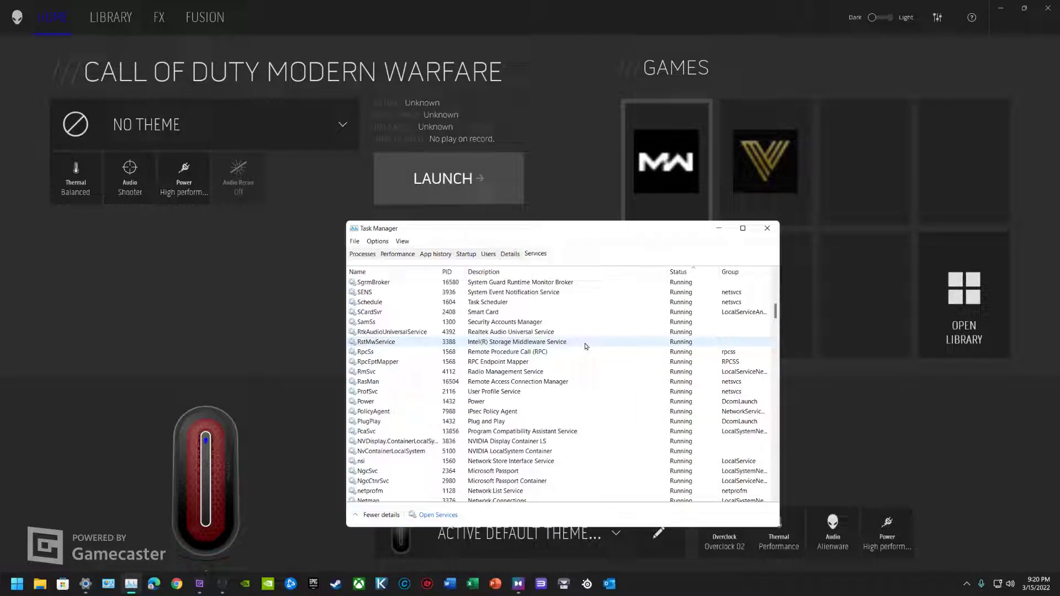
scroll(586, 346, "down", 5)
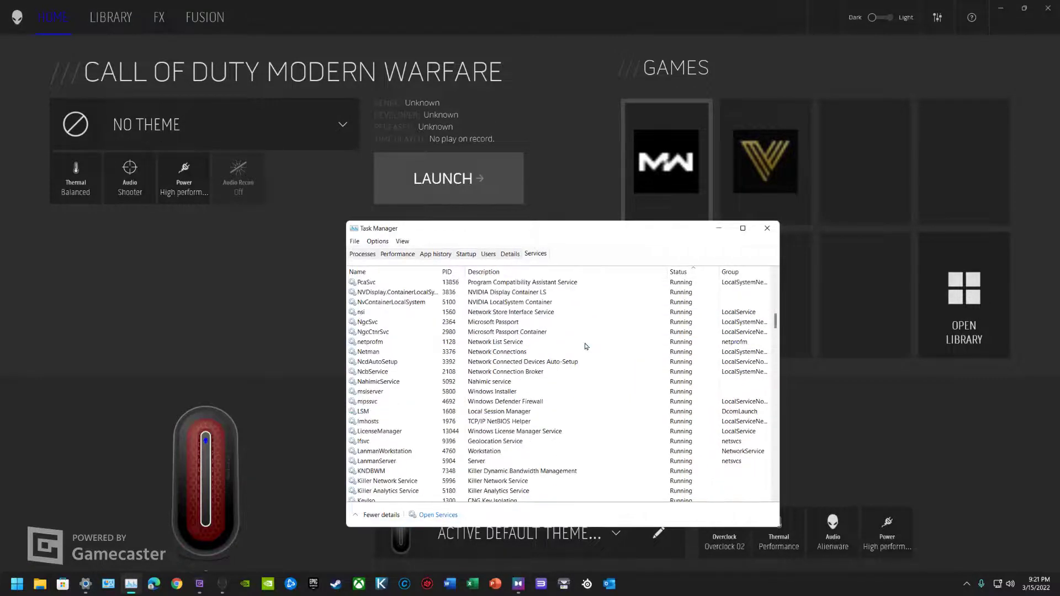
left_click(548, 272)
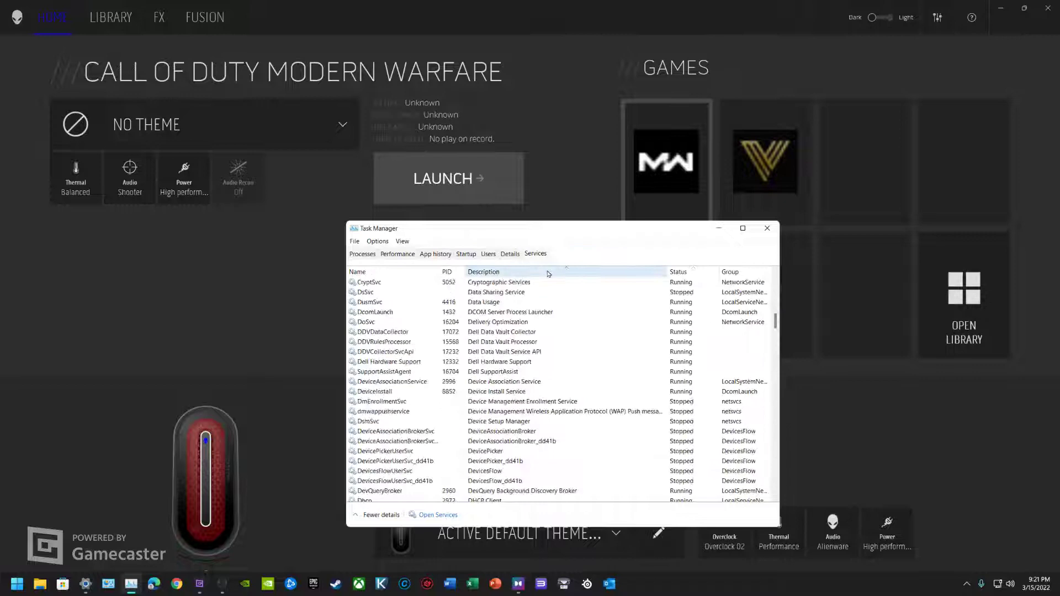
scroll(571, 373, "down", 20)
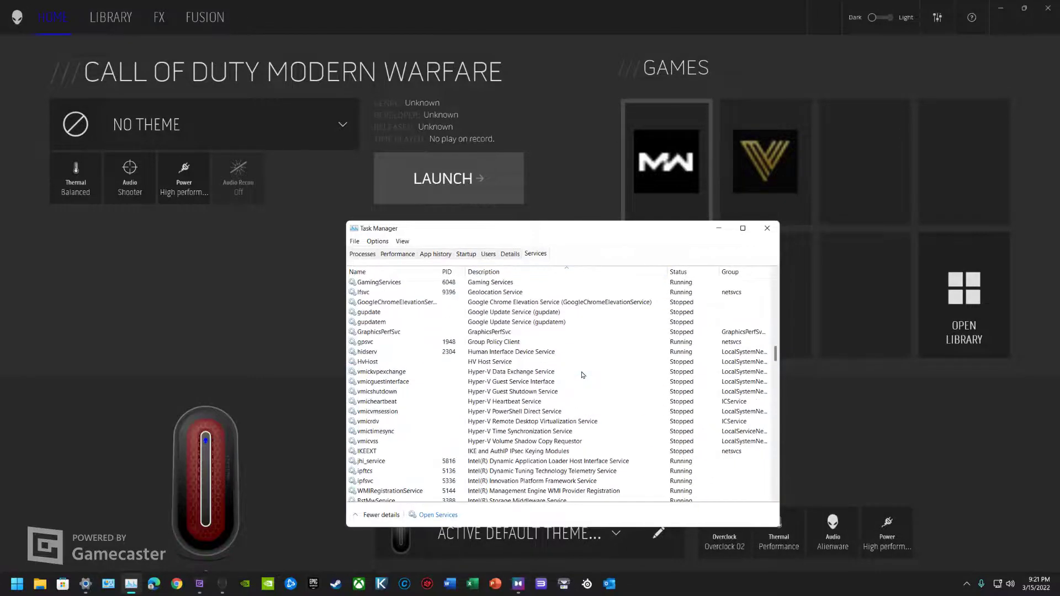
scroll(569, 378, "down", 20)
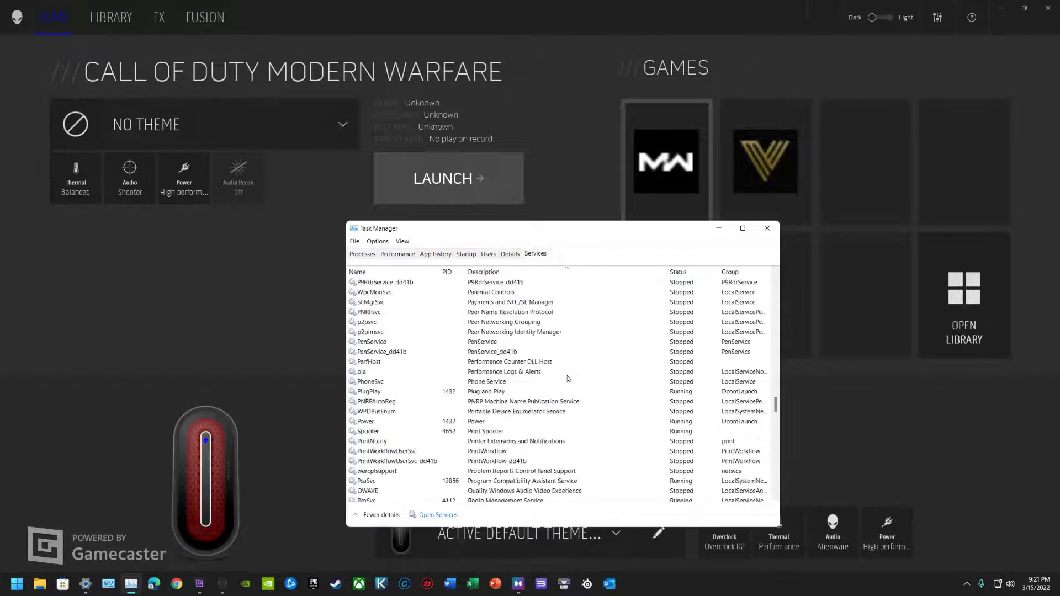
scroll(569, 389, "down", 5)
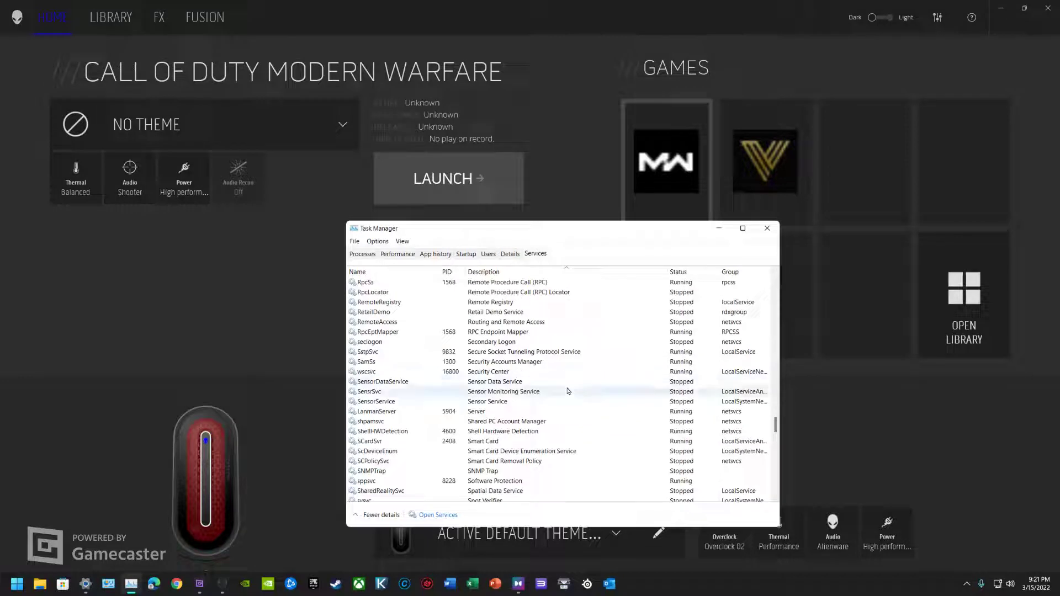
scroll(577, 432, "down", 3)
scroll(579, 433, "down", 4)
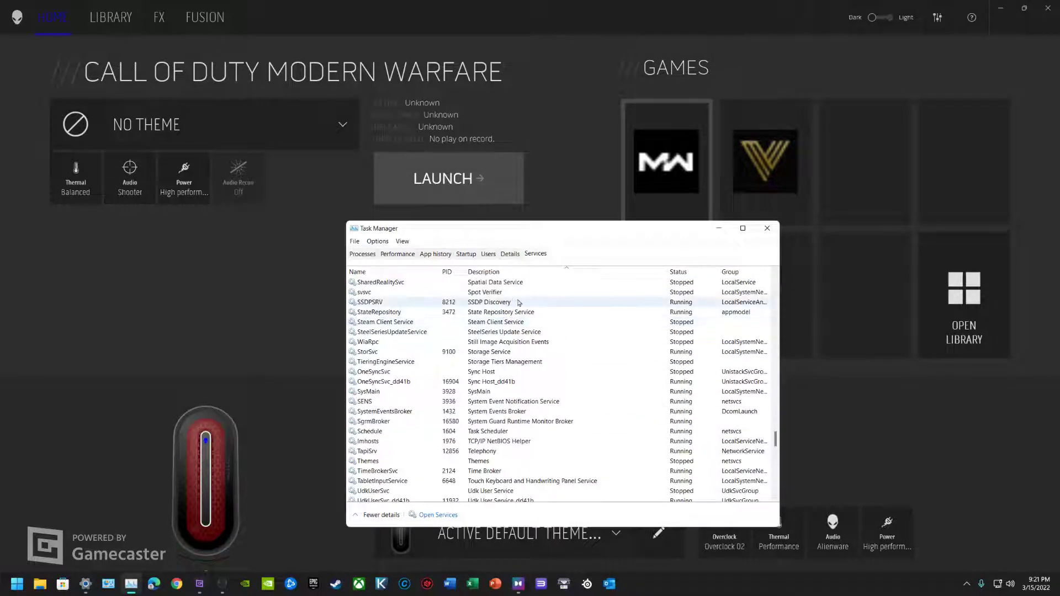
scroll(519, 303, "up", 15)
scroll(503, 327, "up", 20)
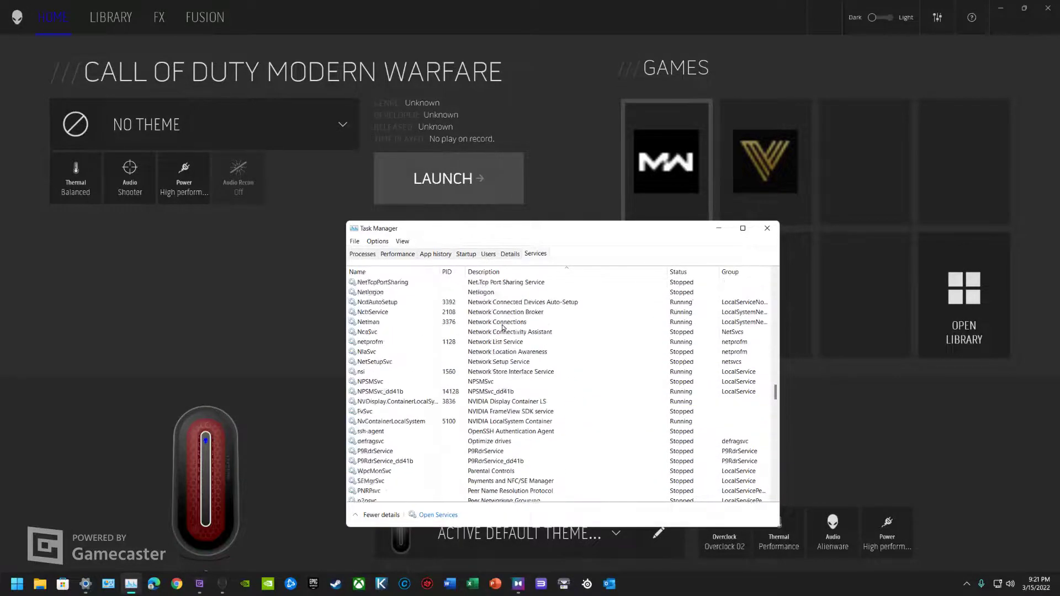
scroll(499, 331, "up", 15)
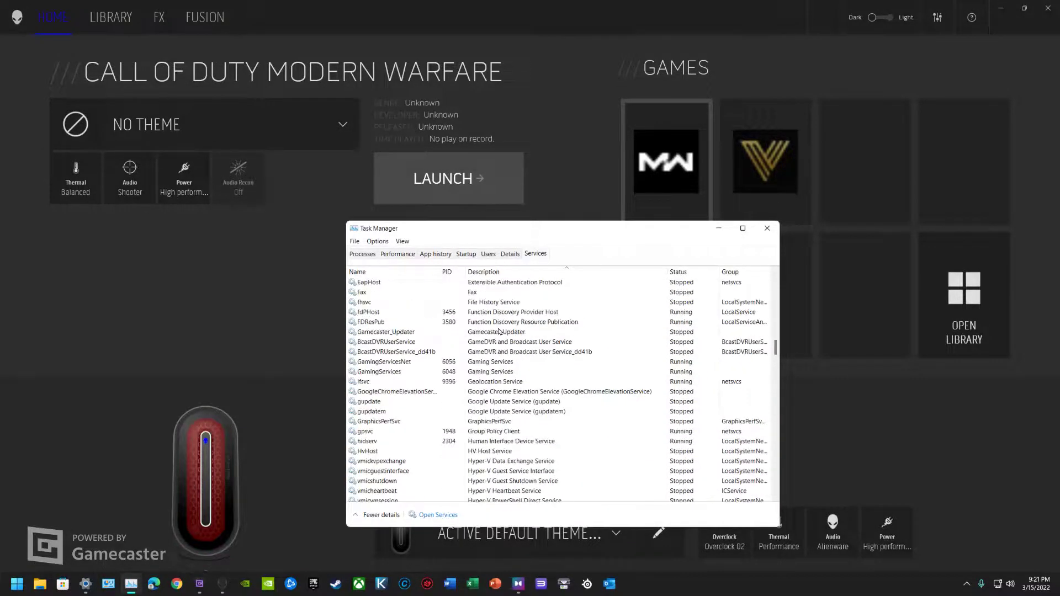
scroll(498, 331, "up", 6)
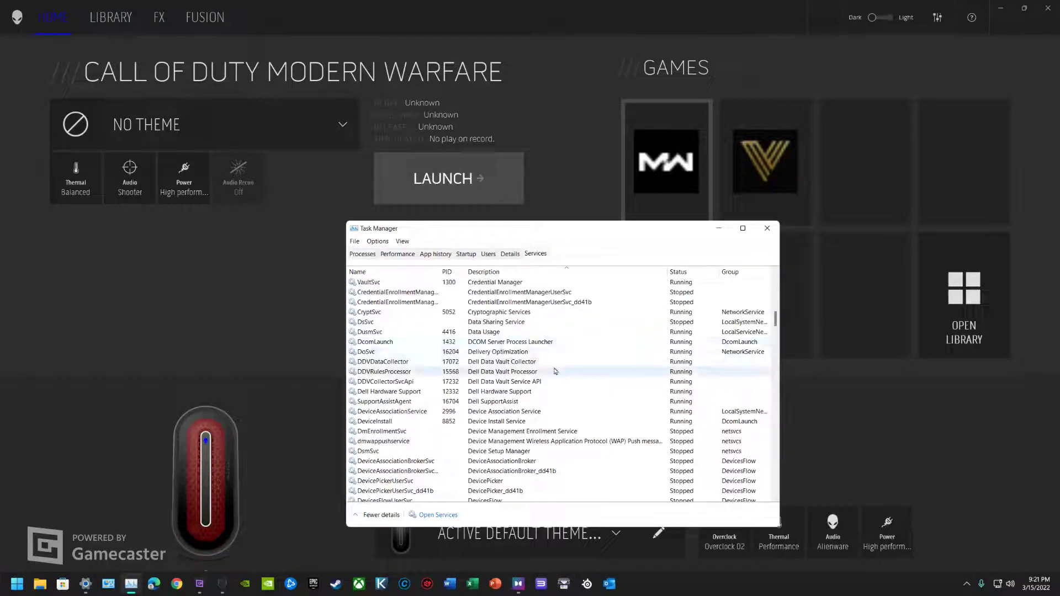
right_click(533, 405)
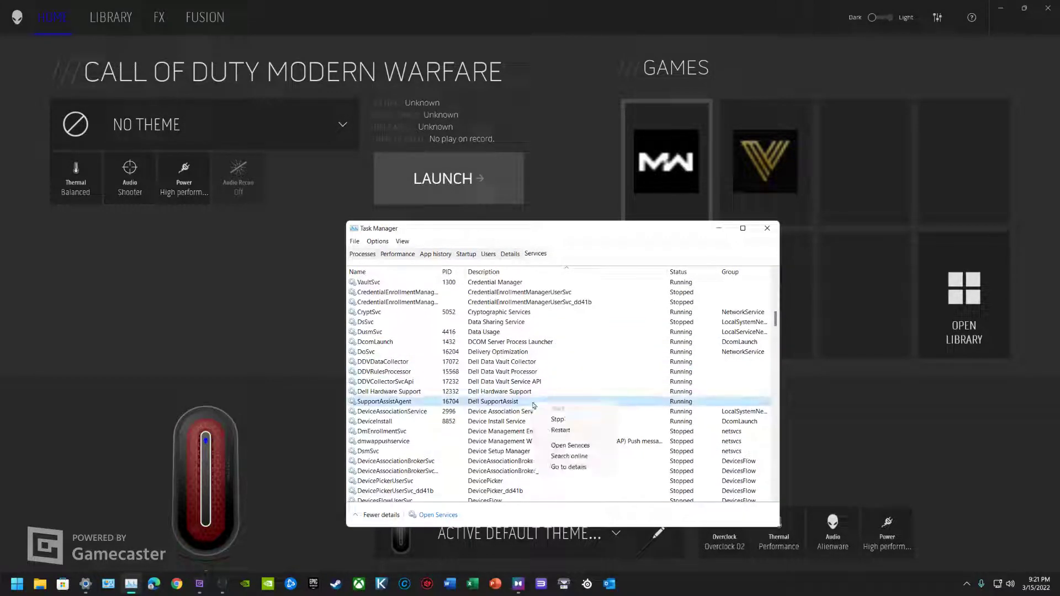
key("Escape")
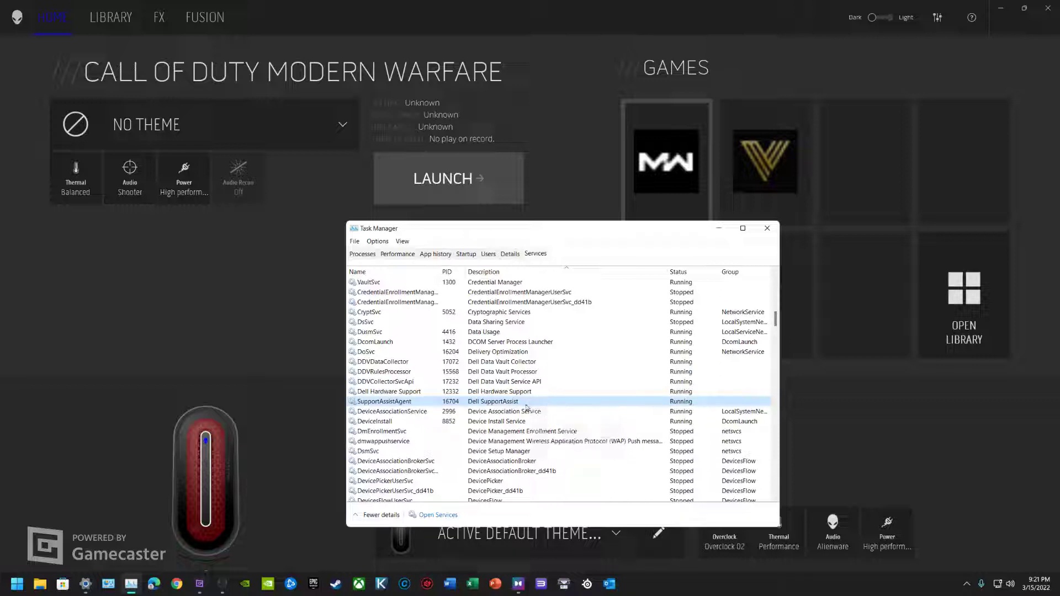
Open the Services console and scroll down to the Dell SupportAssist service.
left_click(445, 515)
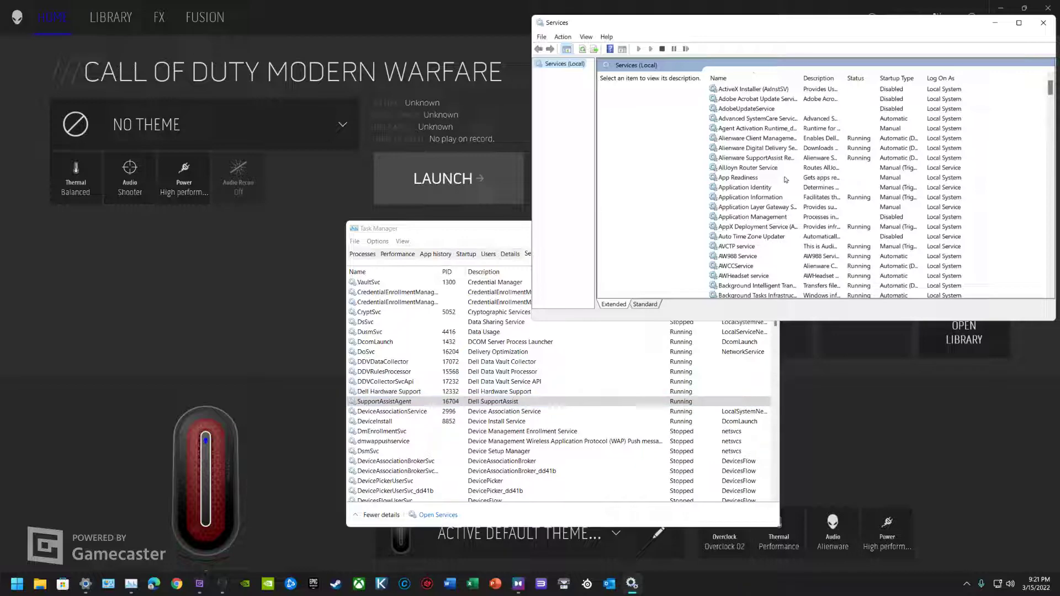
scroll(786, 180, "down", 3)
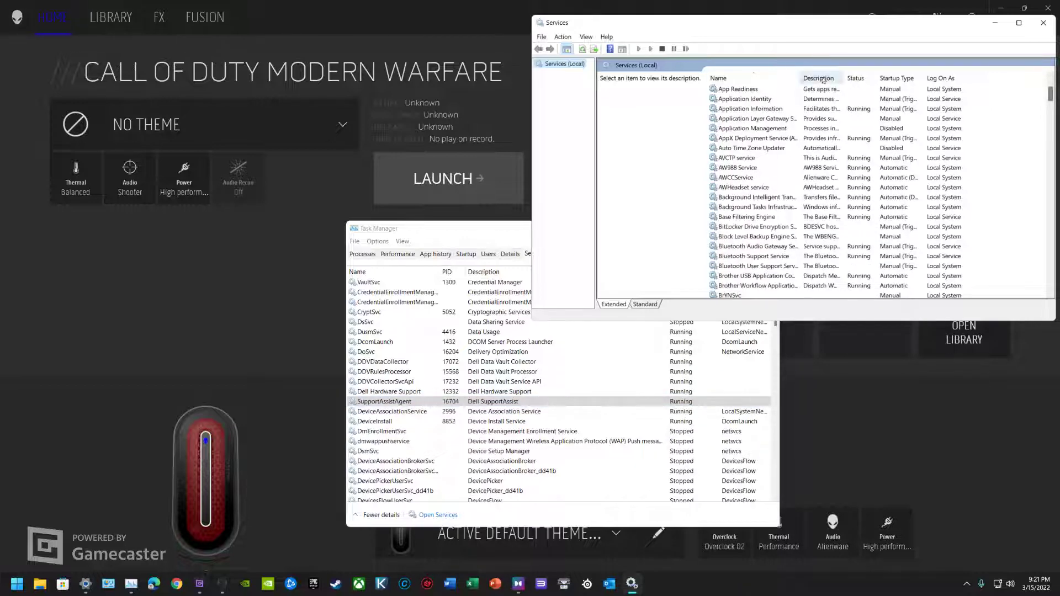
scroll(804, 187, "down", 3)
scroll(804, 188, "down", 7)
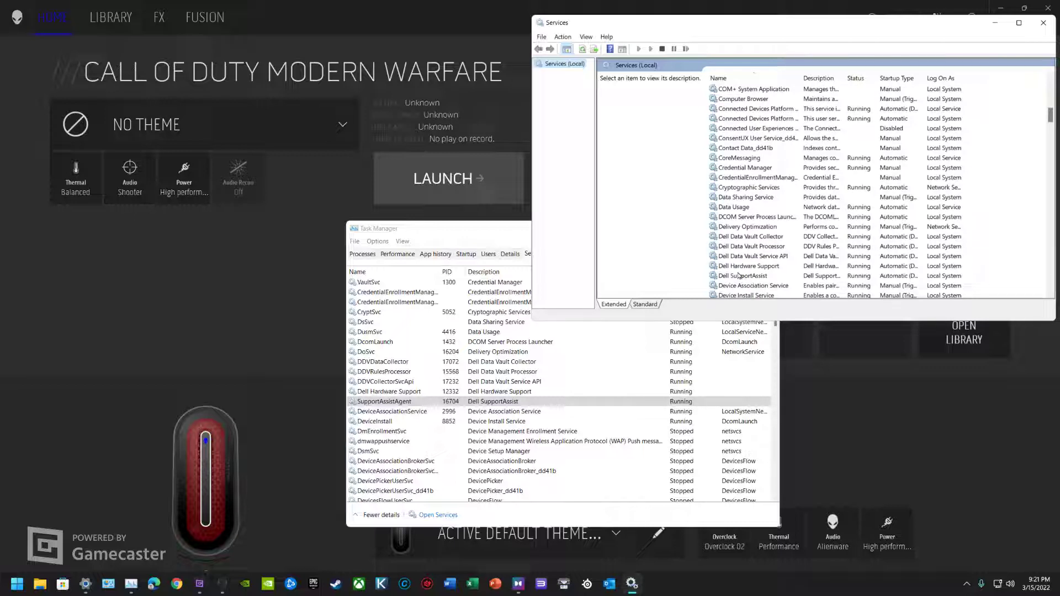
Set Dell SupportAssist's startup type to Manual, apply it, and close its properties.
right_click(739, 276)
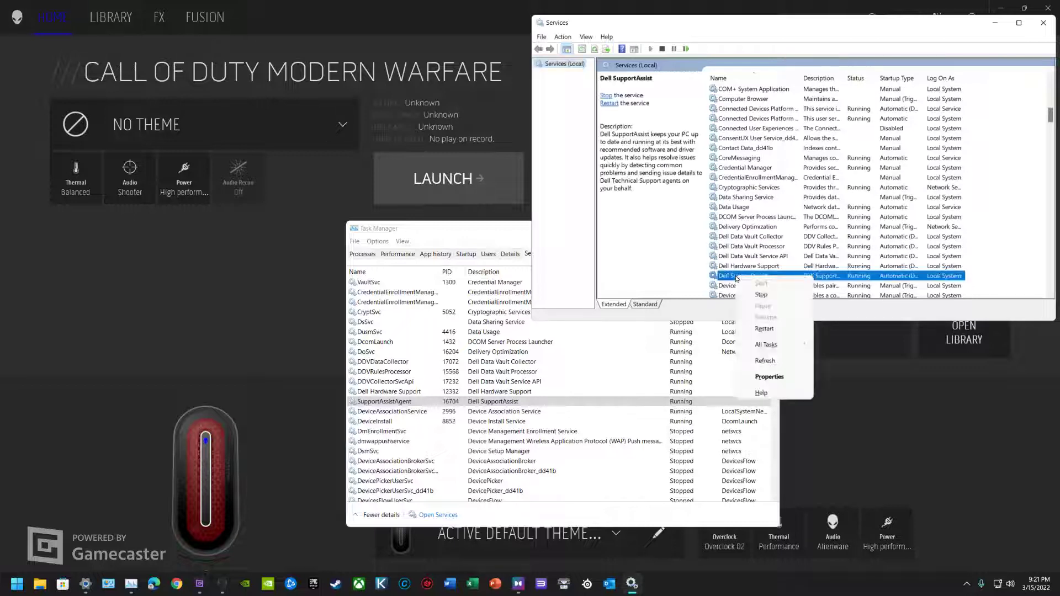
left_click(770, 376)
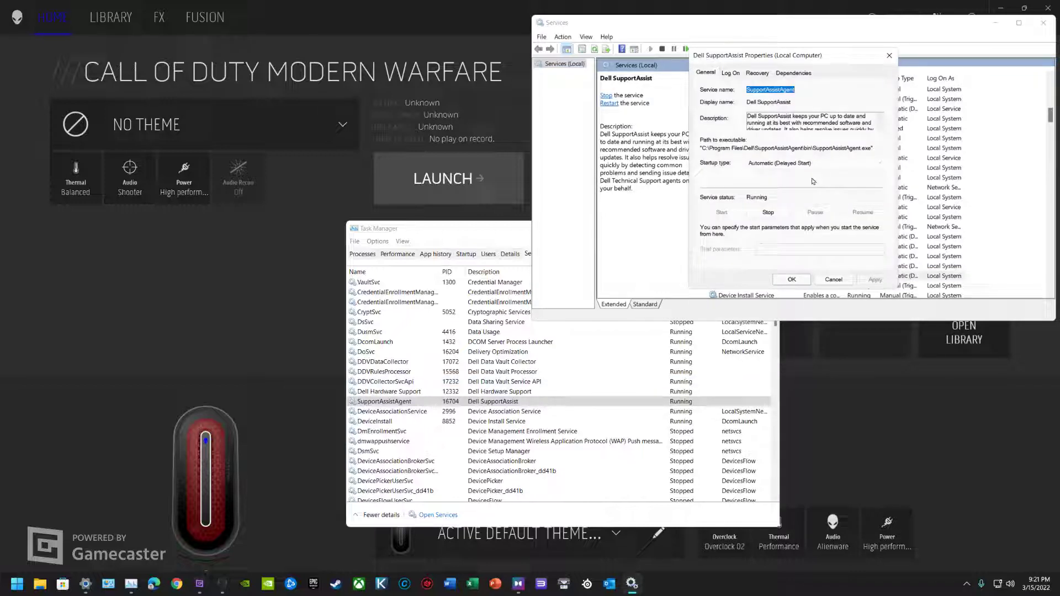
left_click(790, 164)
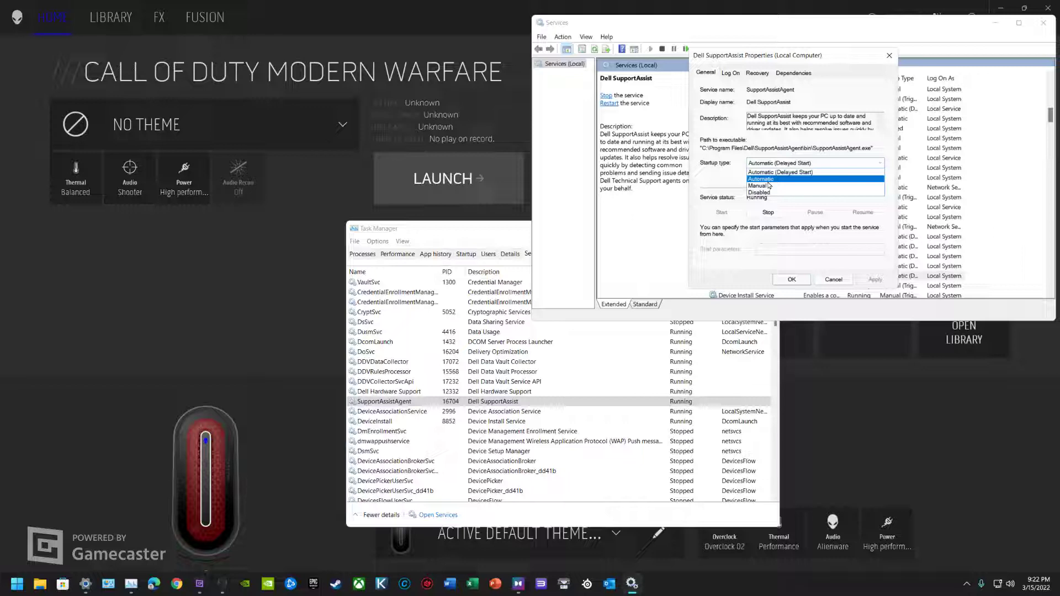
left_click(773, 186)
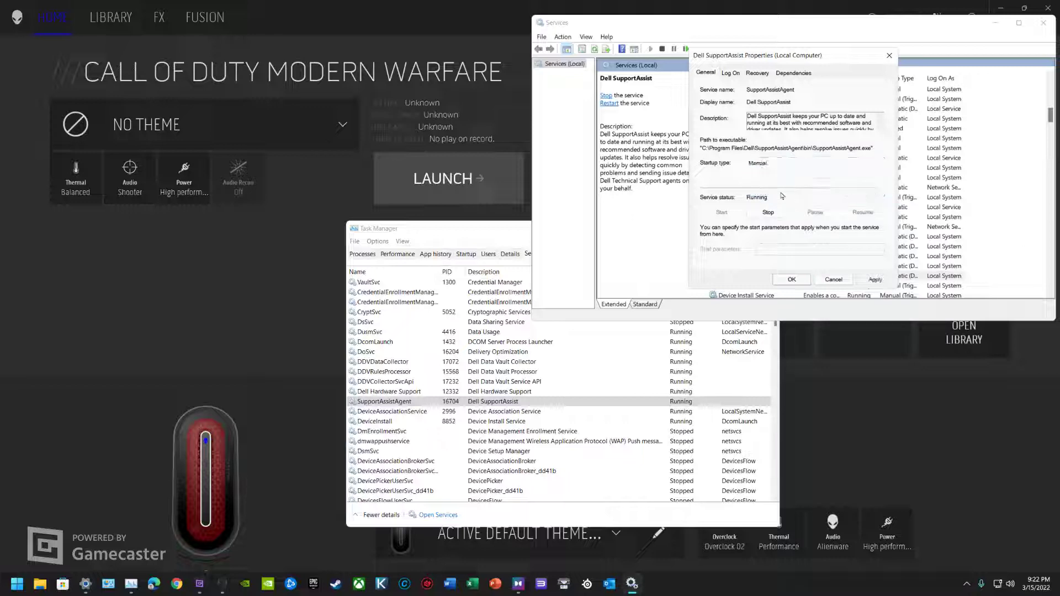
left_click(874, 279)
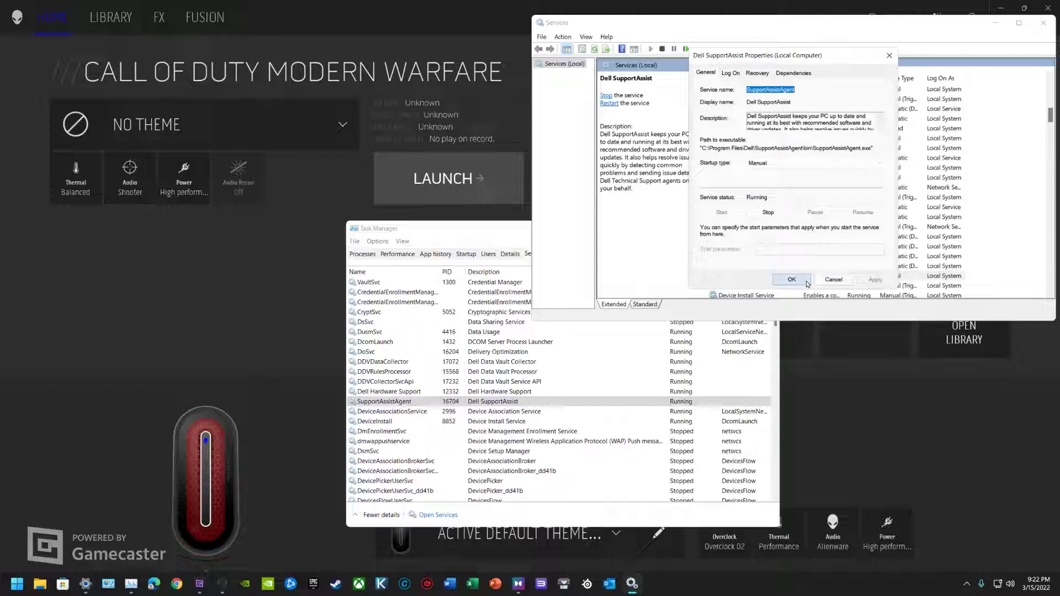
left_click(805, 281)
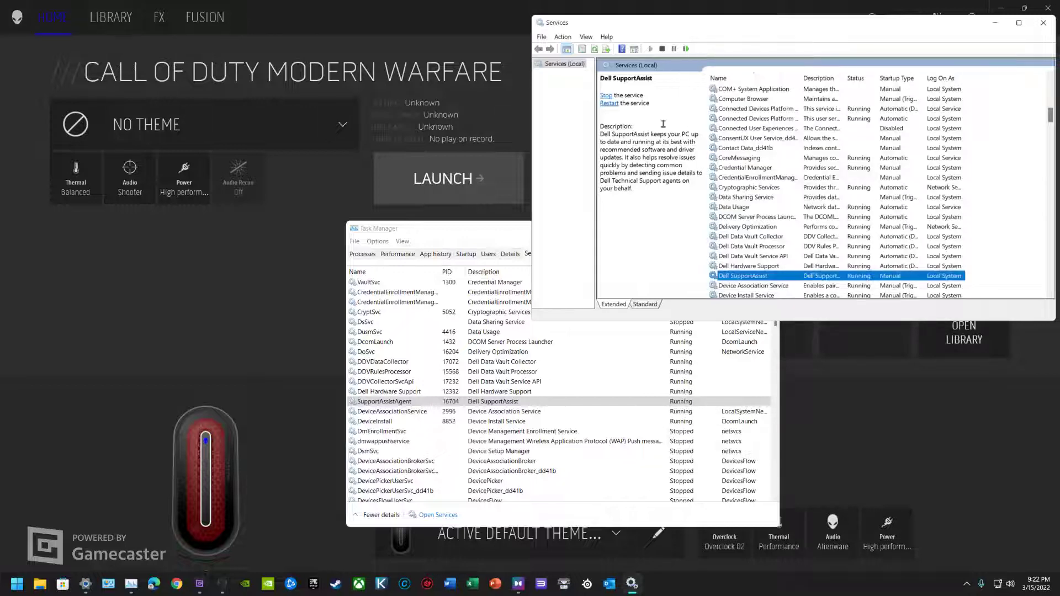
Close the Services and Task Manager windows.
left_click(17, 584)
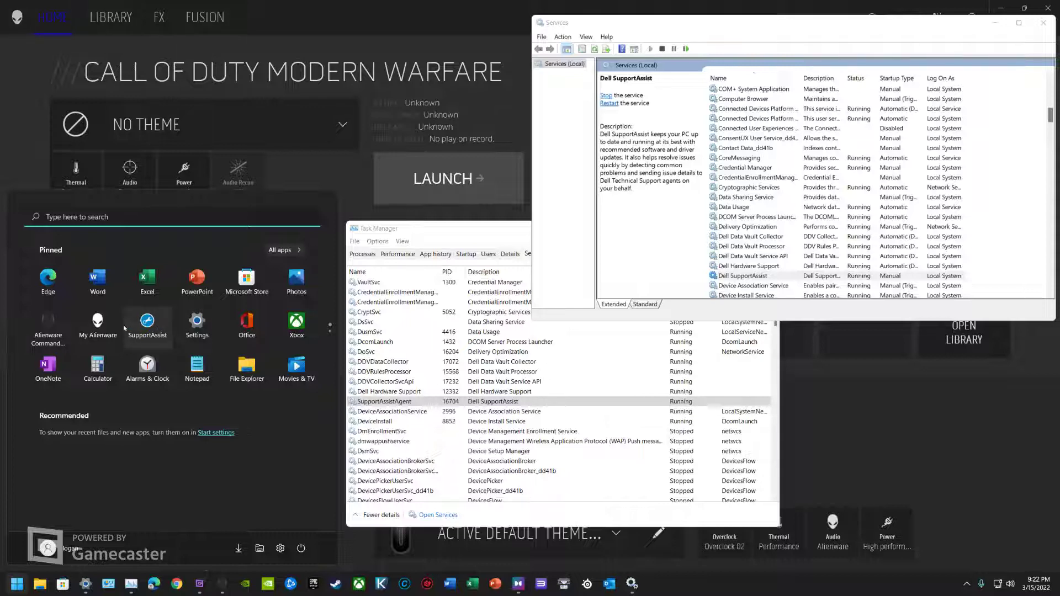
left_click(1044, 23)
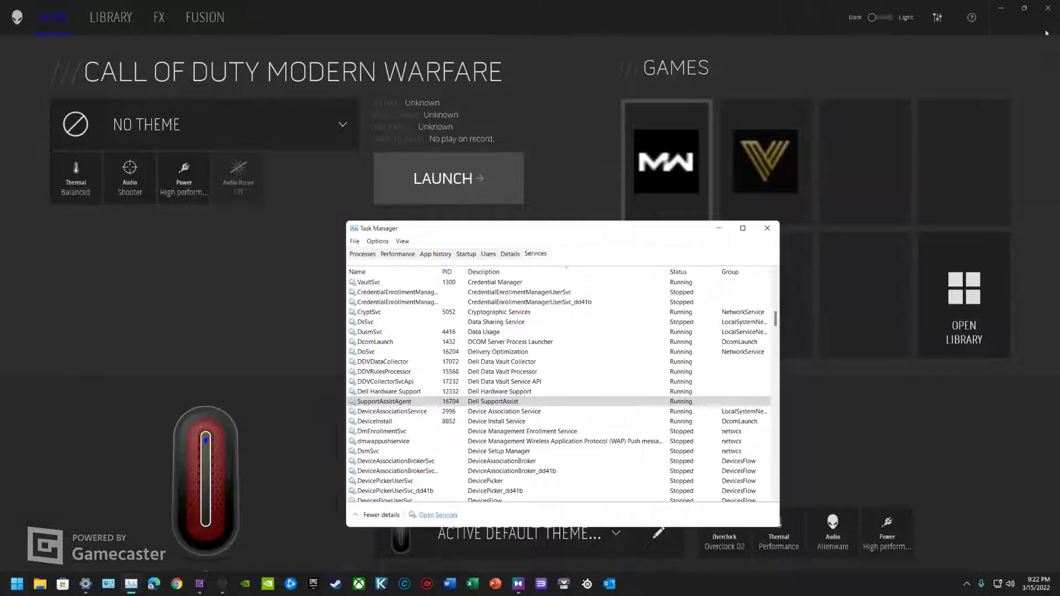
left_click(767, 228)
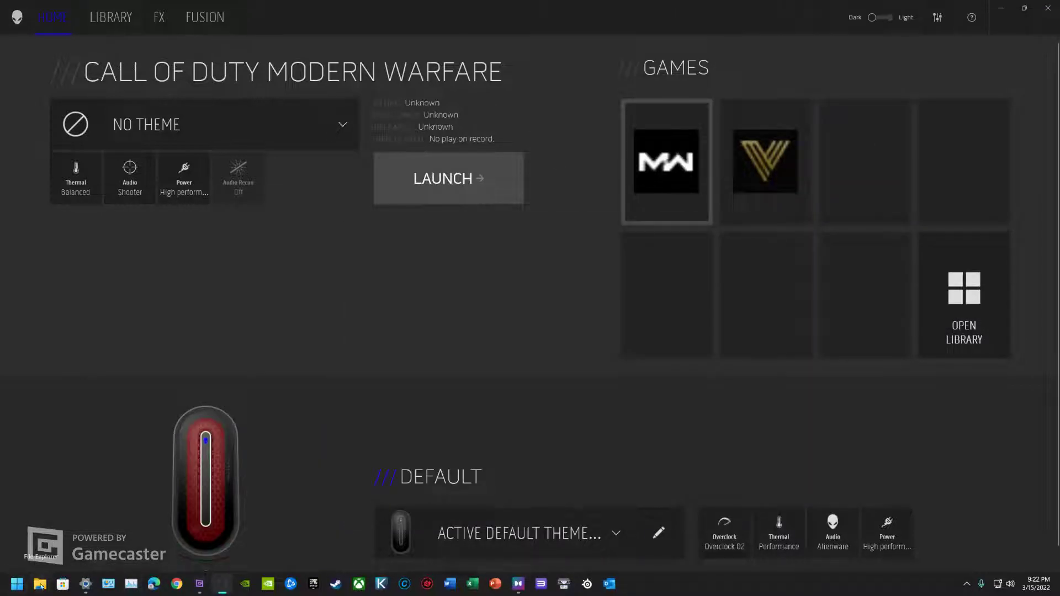
Search the Start menu for 'run' so the Run app appears as best match.
left_click(9, 589)
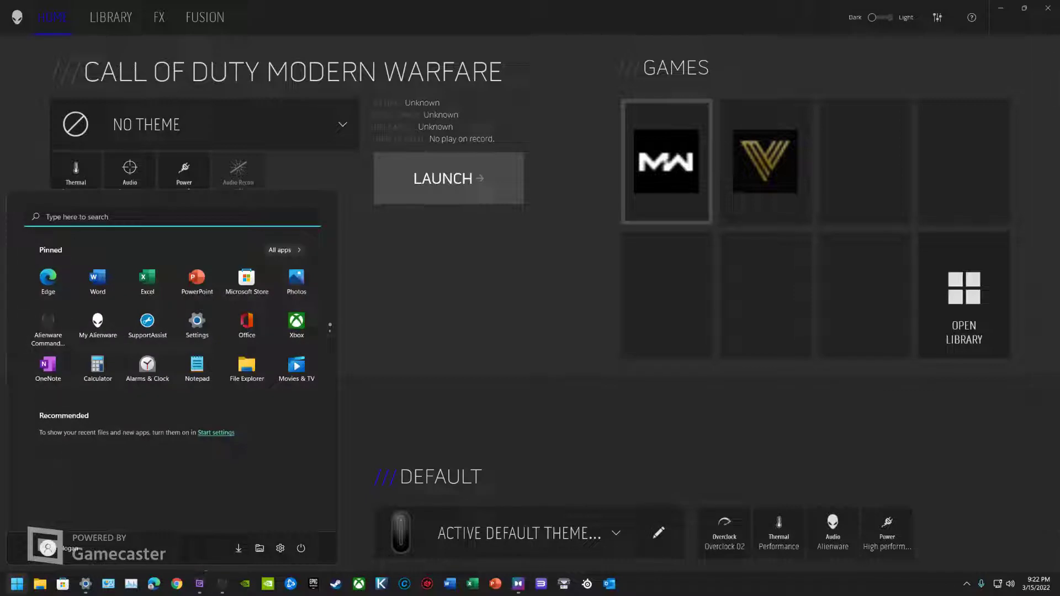
left_click(81, 218)
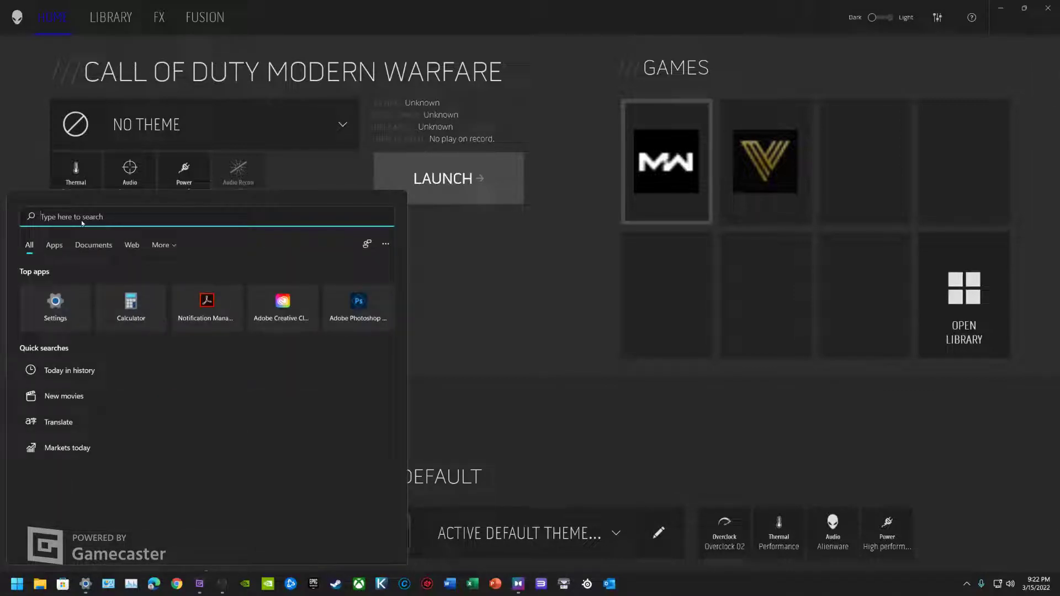
type("run")
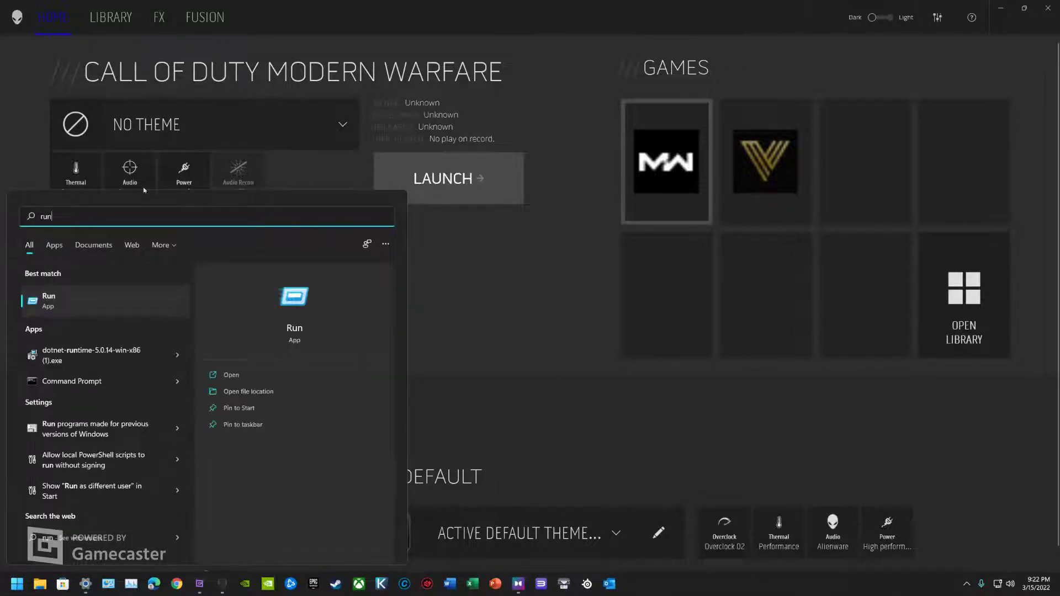
Launch System Configuration by running msconfig from the Run app.
left_click(91, 297)
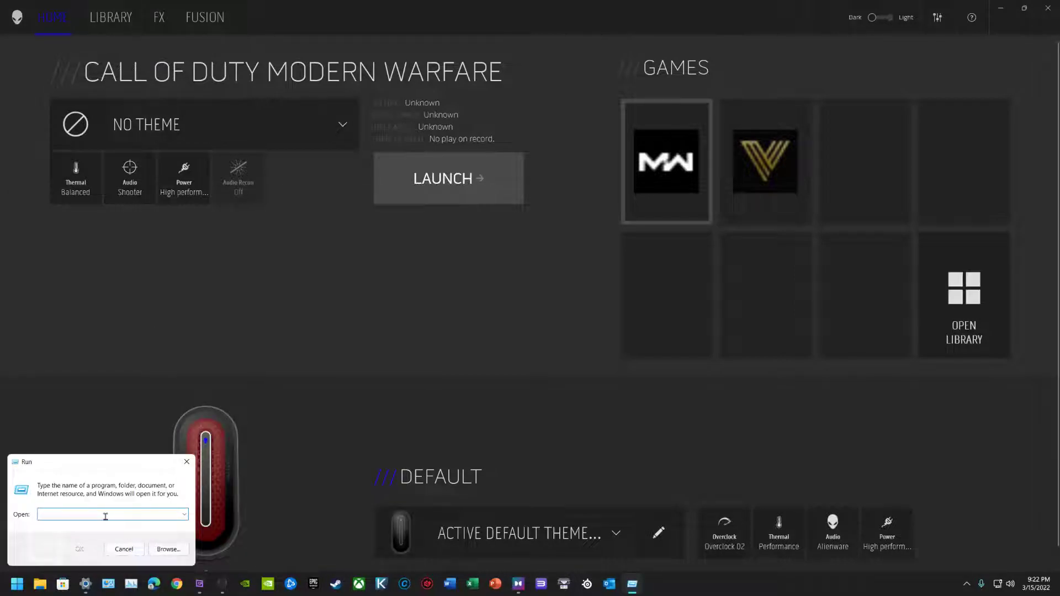
type("mscon")
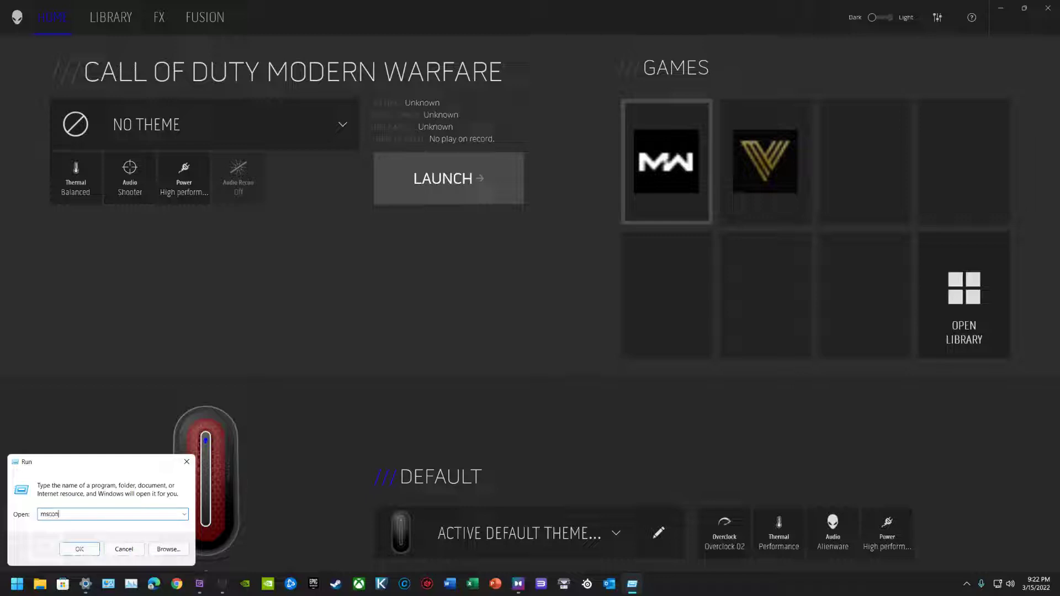
type("fig")
key("Return")
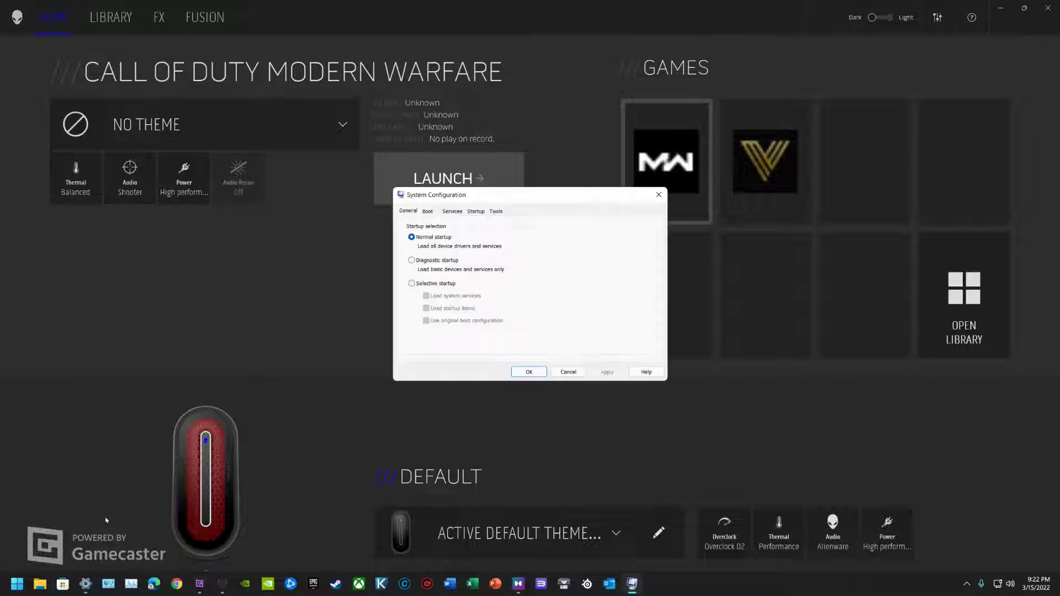
On the Services tab, hide all Microsoft services, keeping Dell Data Vault Collector enabled.
left_click(452, 212)
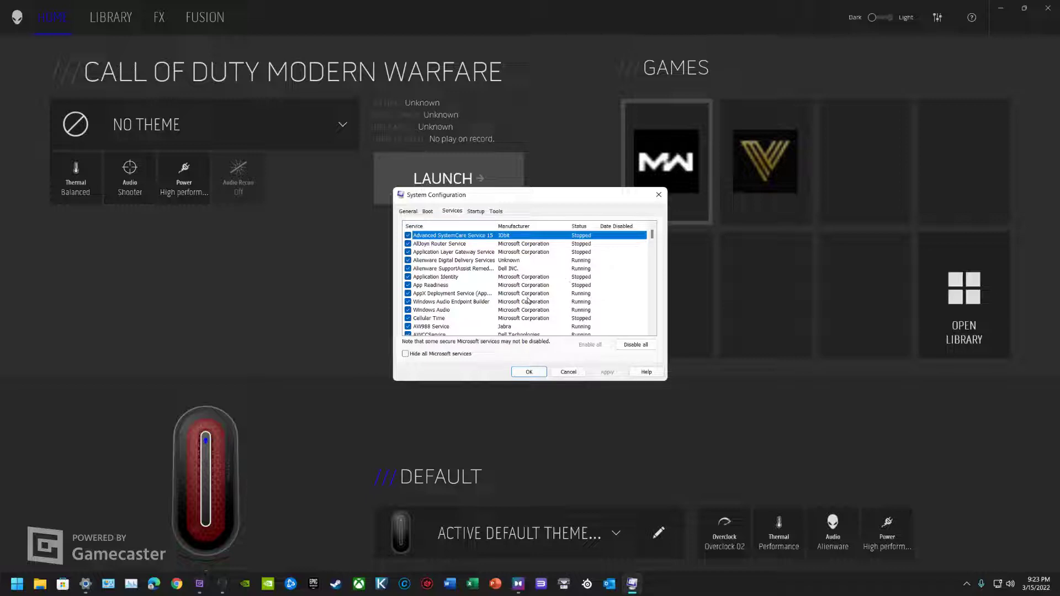
left_click(405, 354)
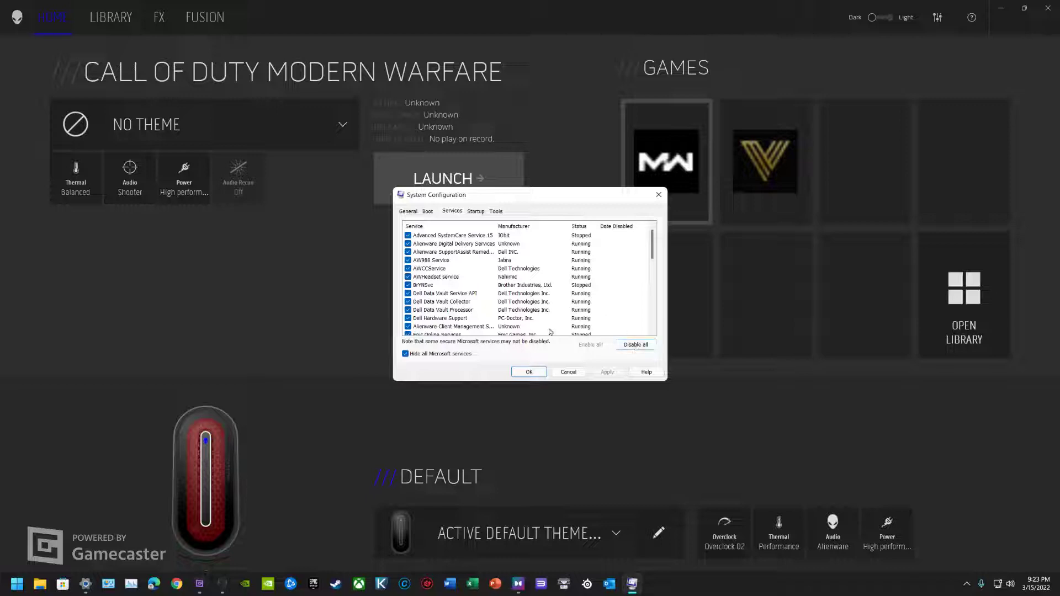
left_click(408, 302)
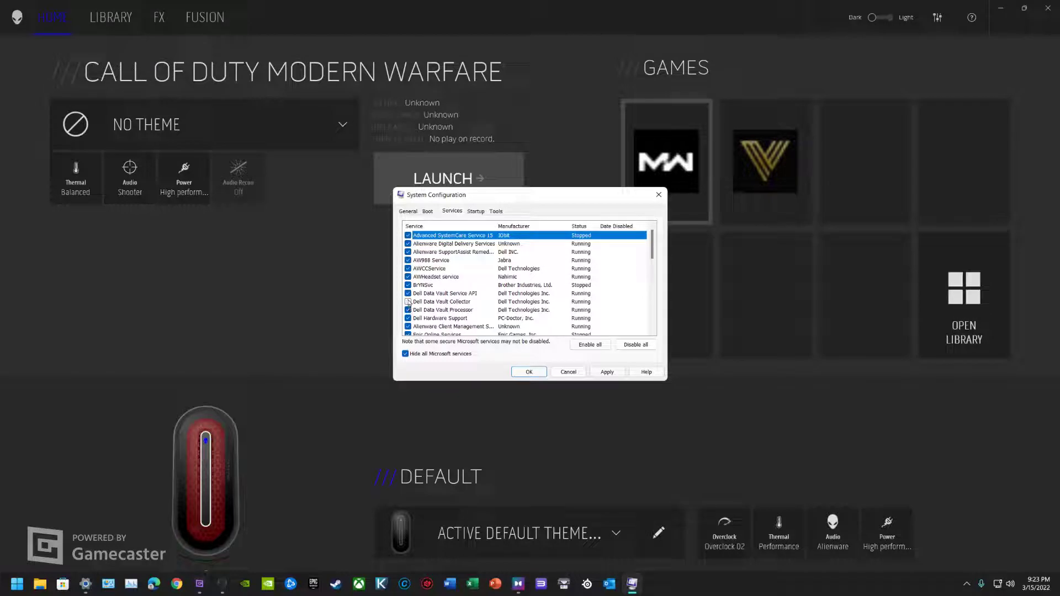
left_click(408, 301)
Close System Configuration, open Fusion past the overclock warning, and check the CPU and GPU settings pages.
left_click(659, 196)
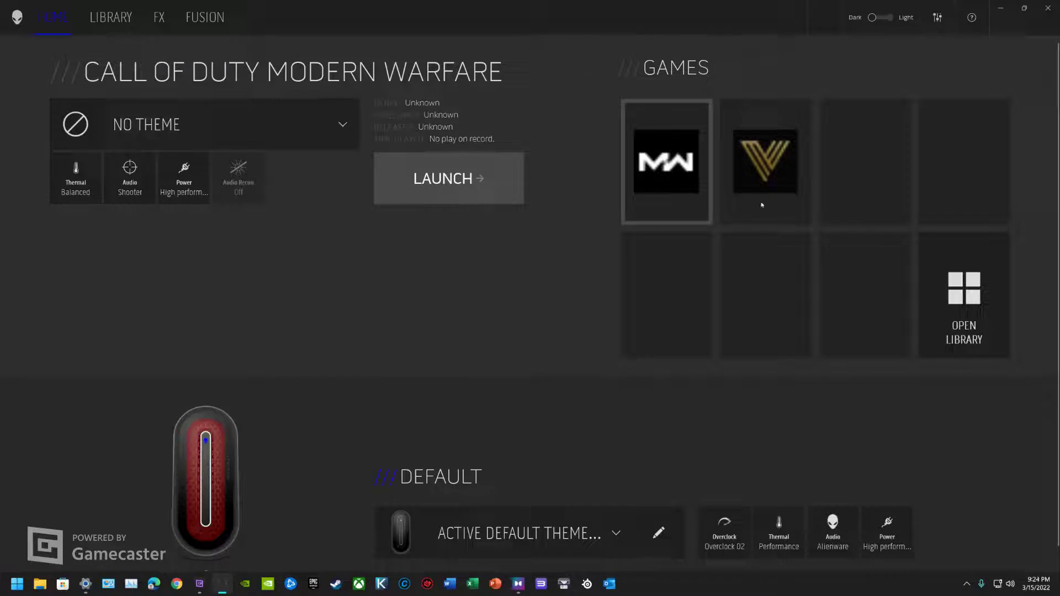
left_click(205, 17)
left_click(675, 349)
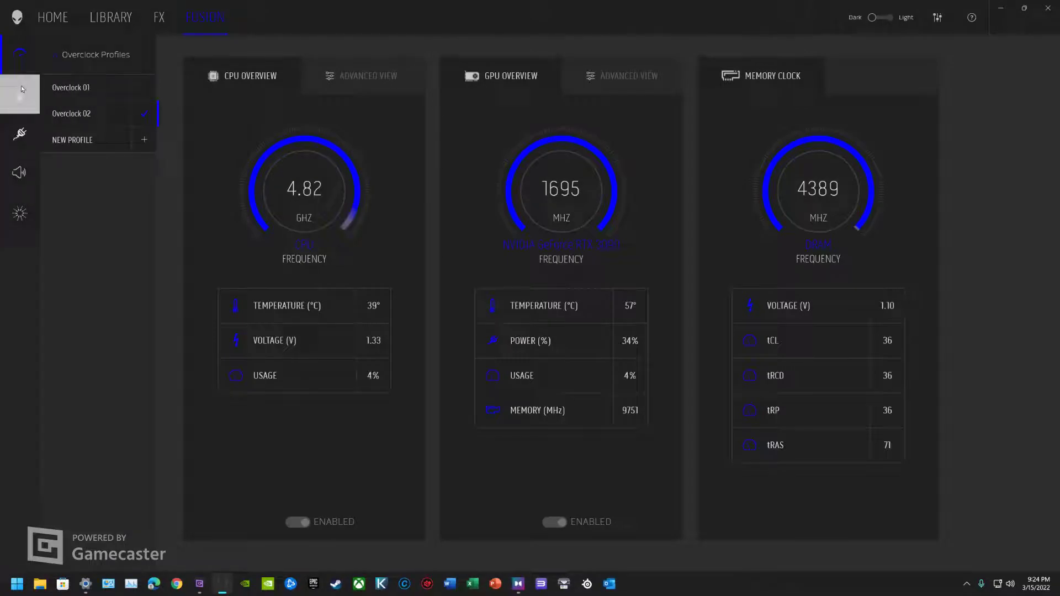
left_click(361, 76)
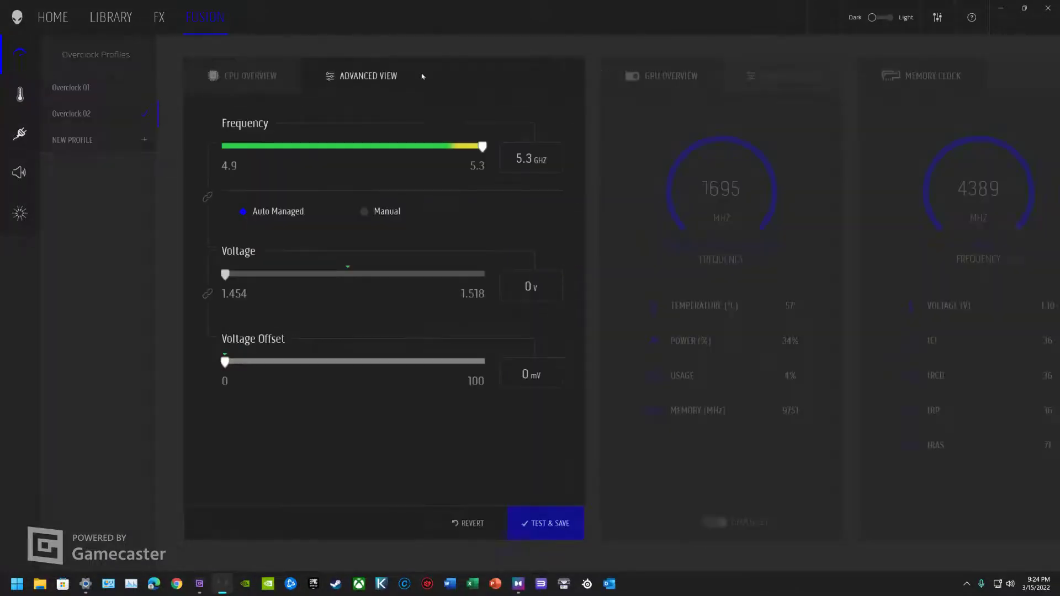
left_click(272, 76)
left_click(612, 76)
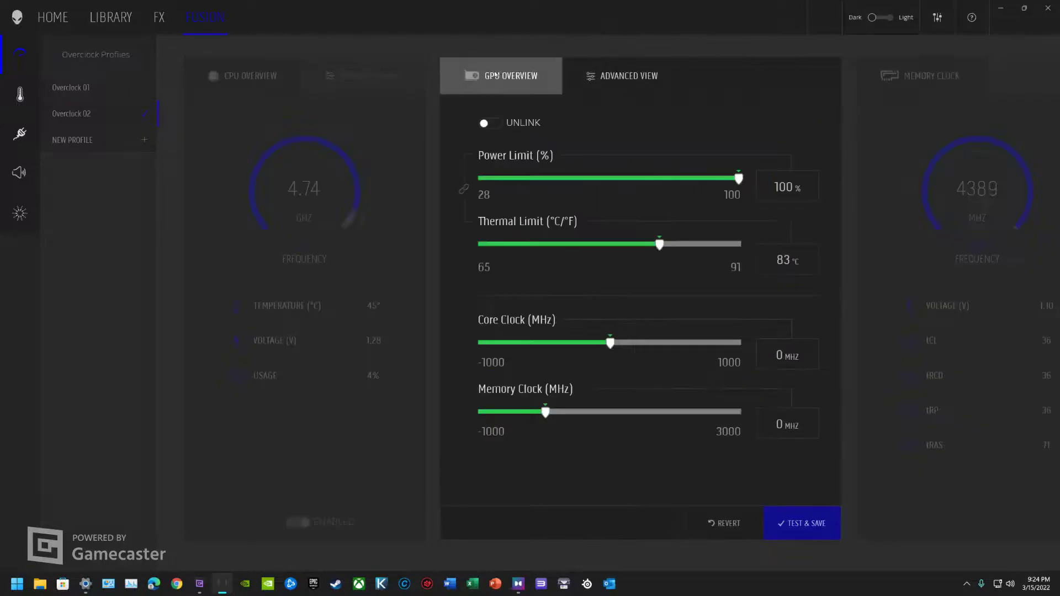
left_click(489, 78)
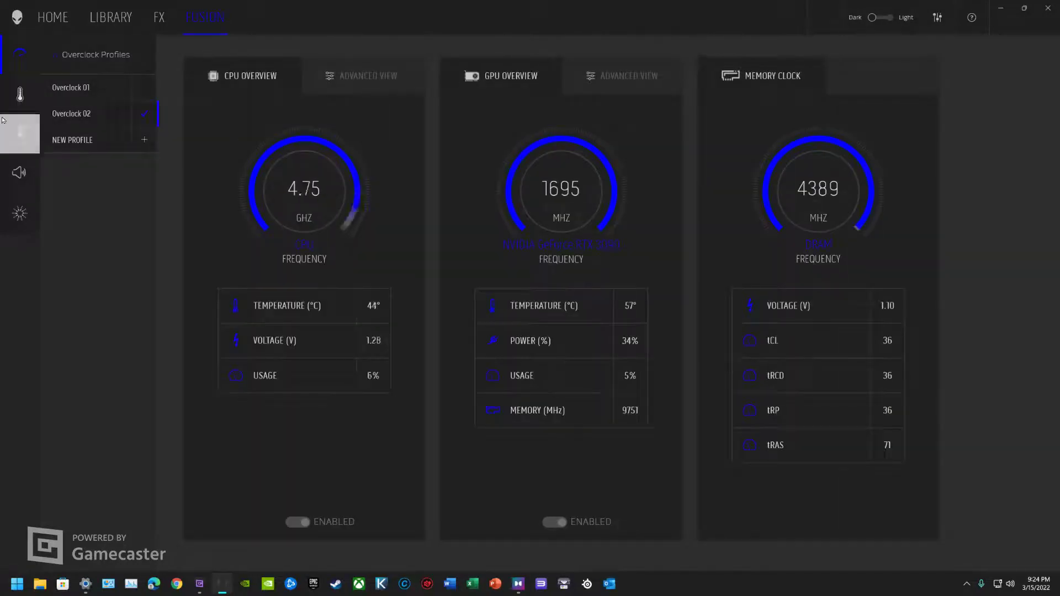
Check the Fusion thermal, power management, audio and Audio Recon pages, then return Home.
left_click(8, 98)
left_click(20, 53)
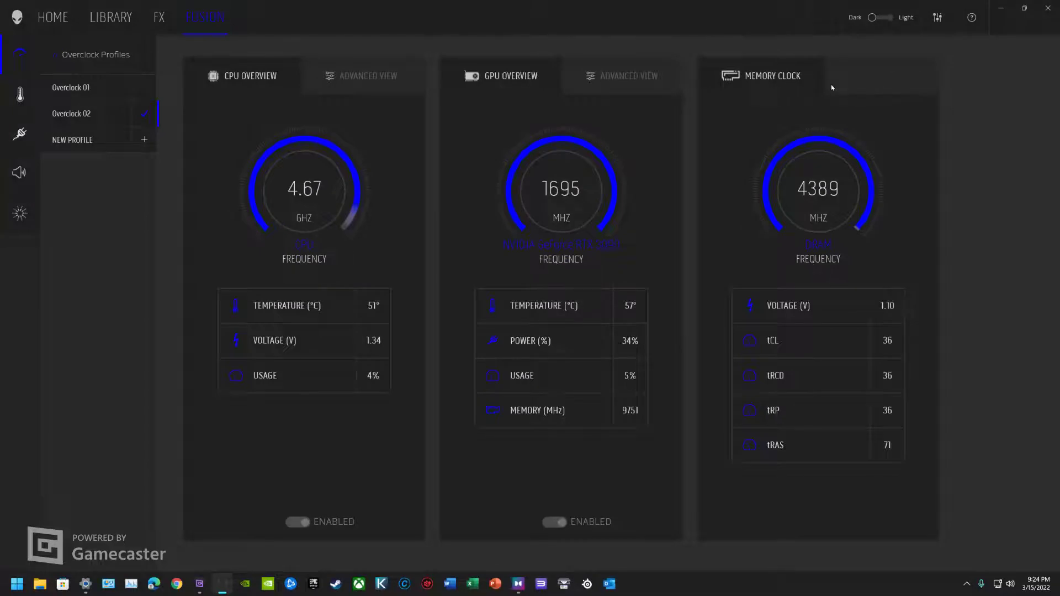
left_click(28, 98)
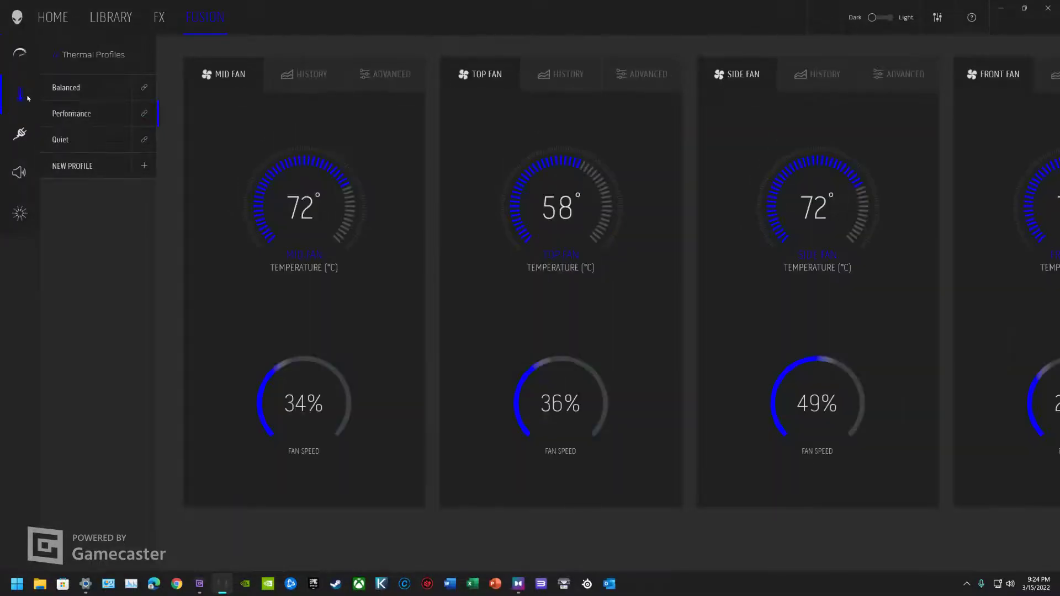
left_click(21, 135)
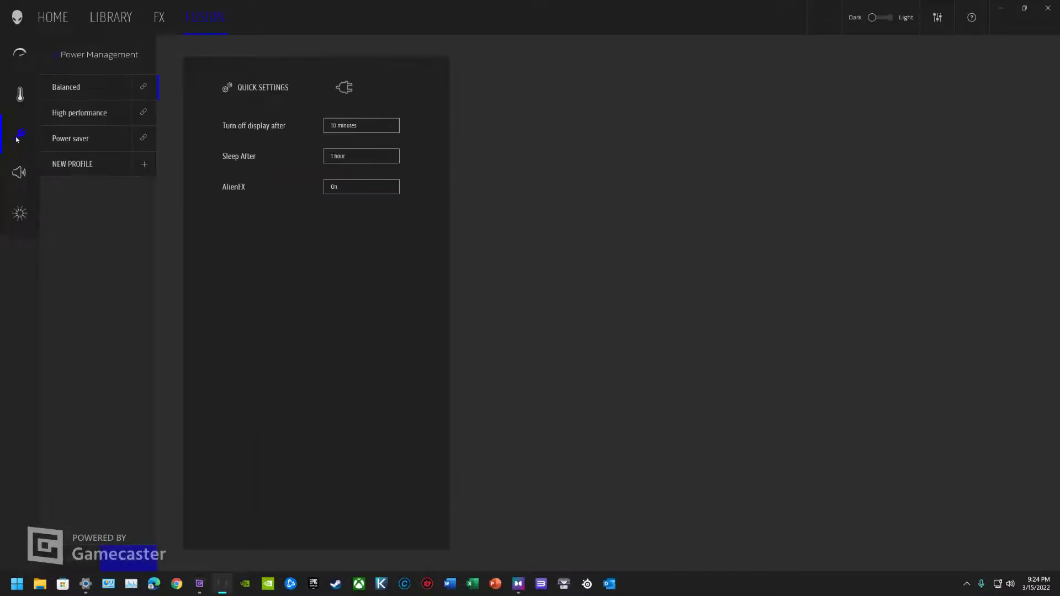
left_click(21, 179)
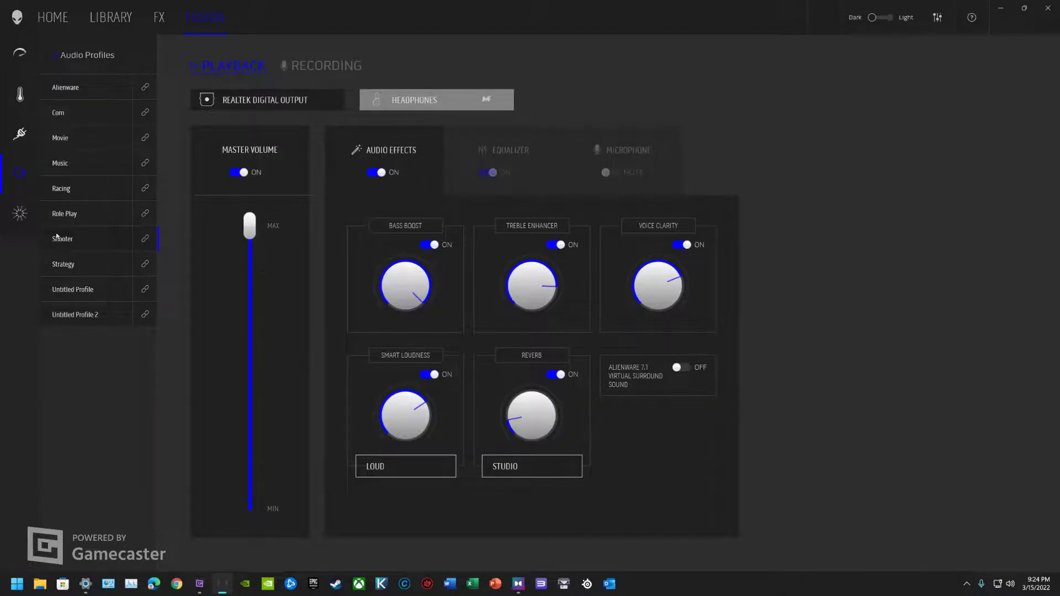
left_click(33, 220)
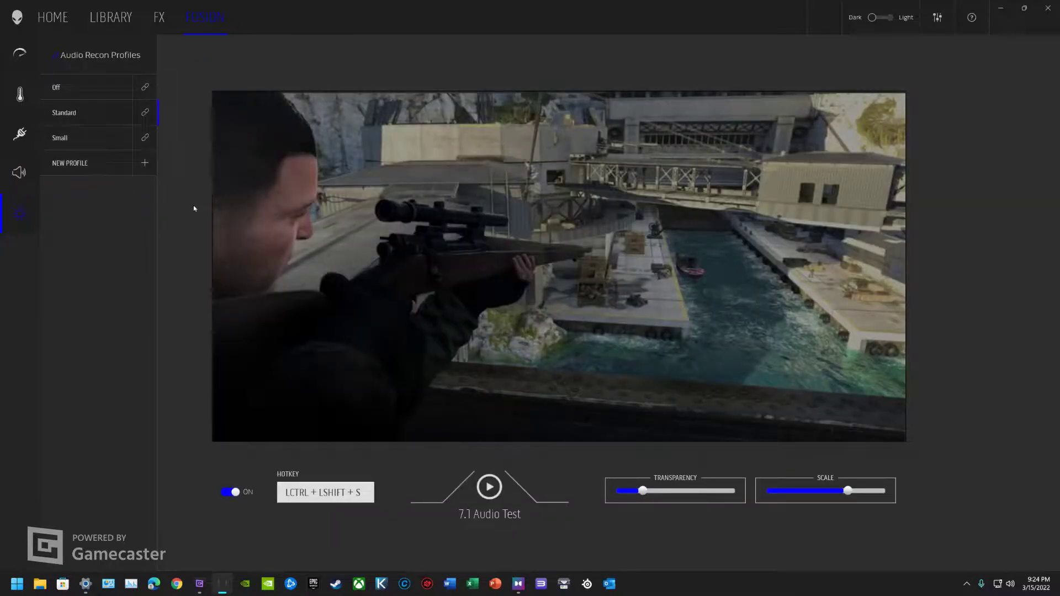
left_click(16, 69)
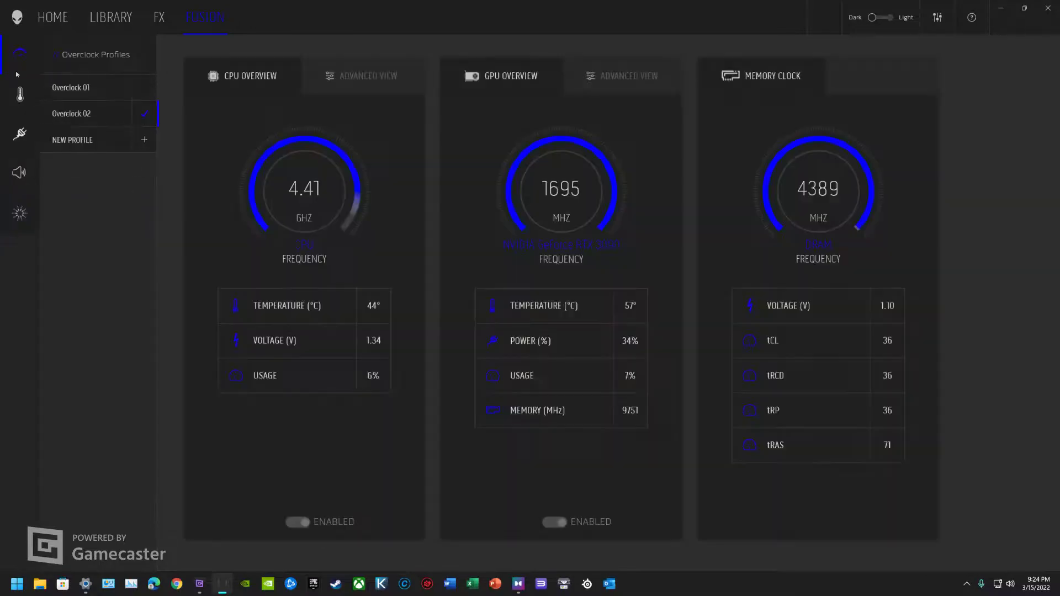
left_click(21, 176)
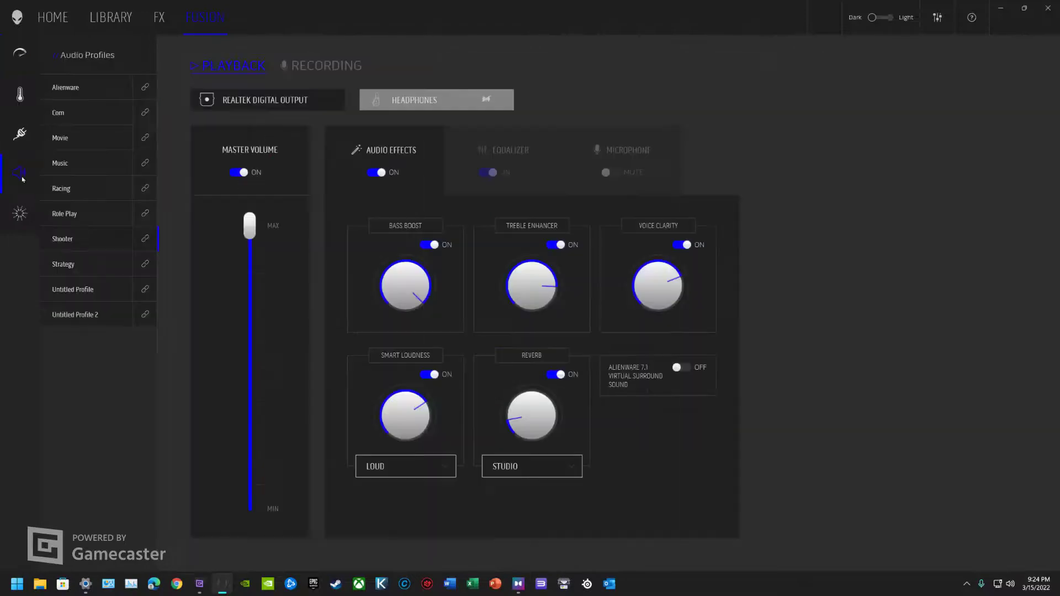
left_click(58, 19)
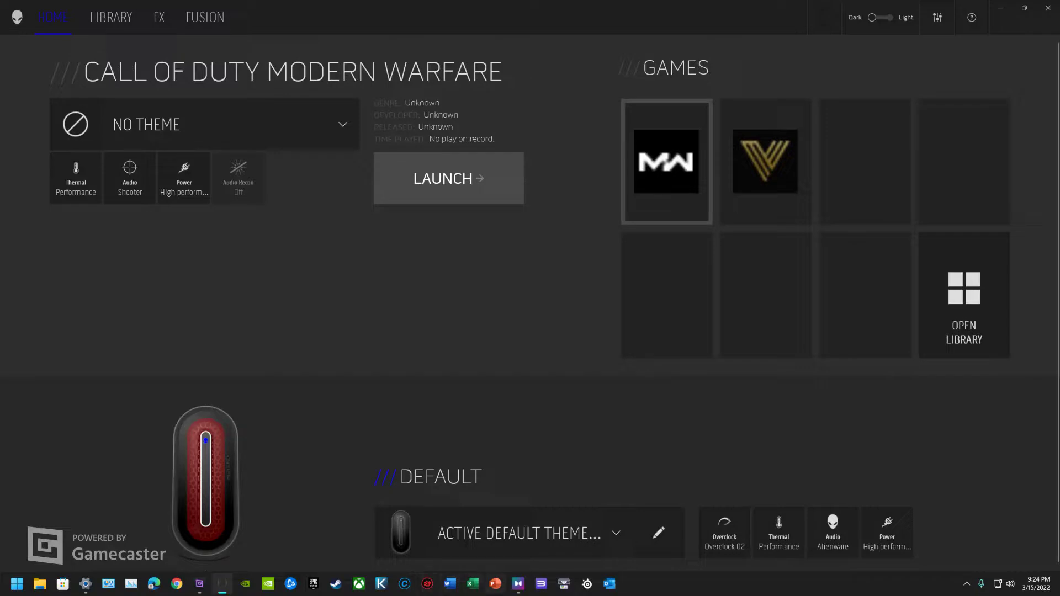
left_click(208, 584)
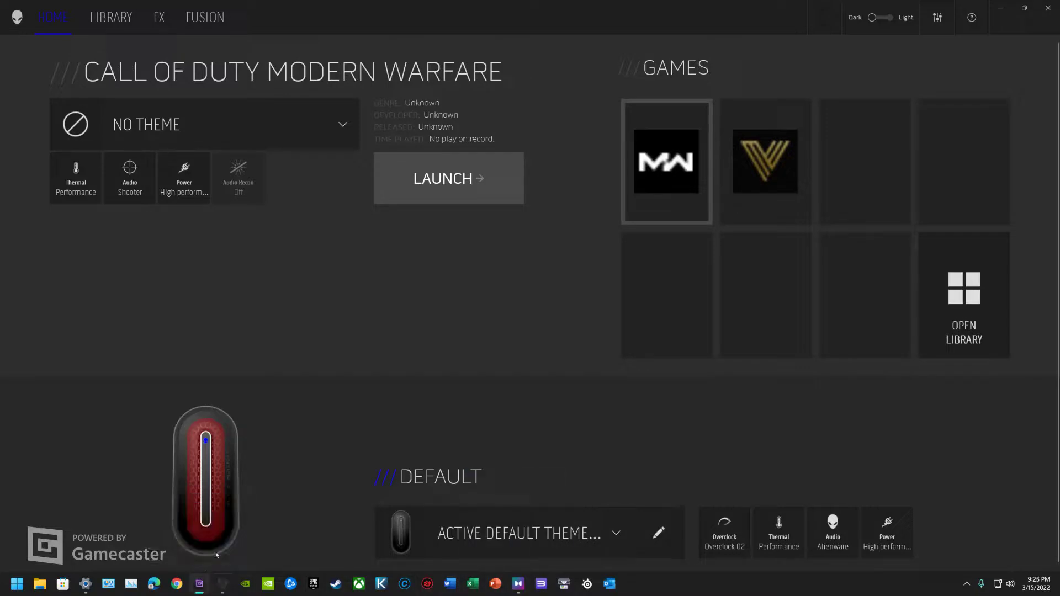